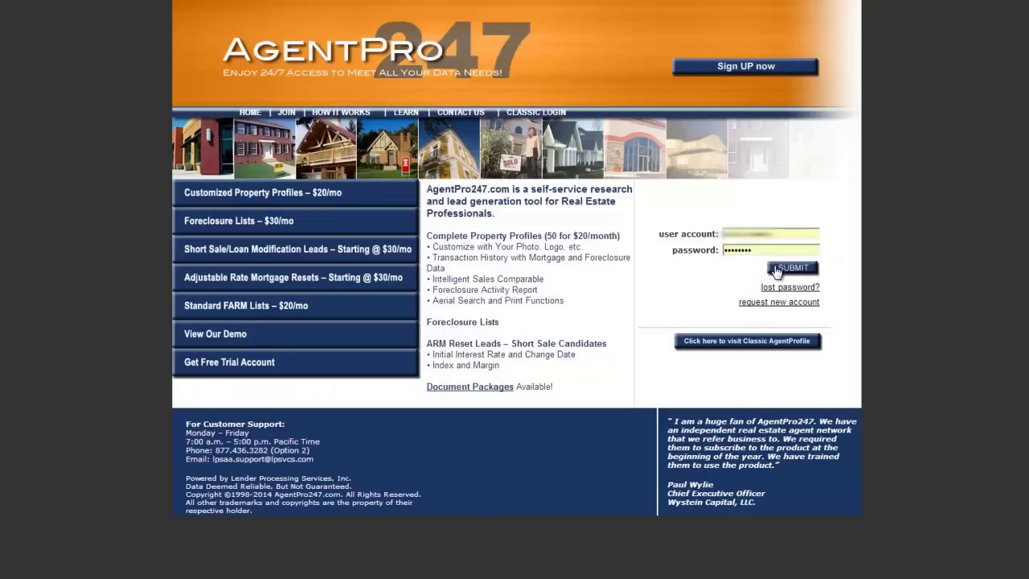
- Sign in to the account and set the property search type to APN (Assessor's Parcel Number)
left_click(777, 270)
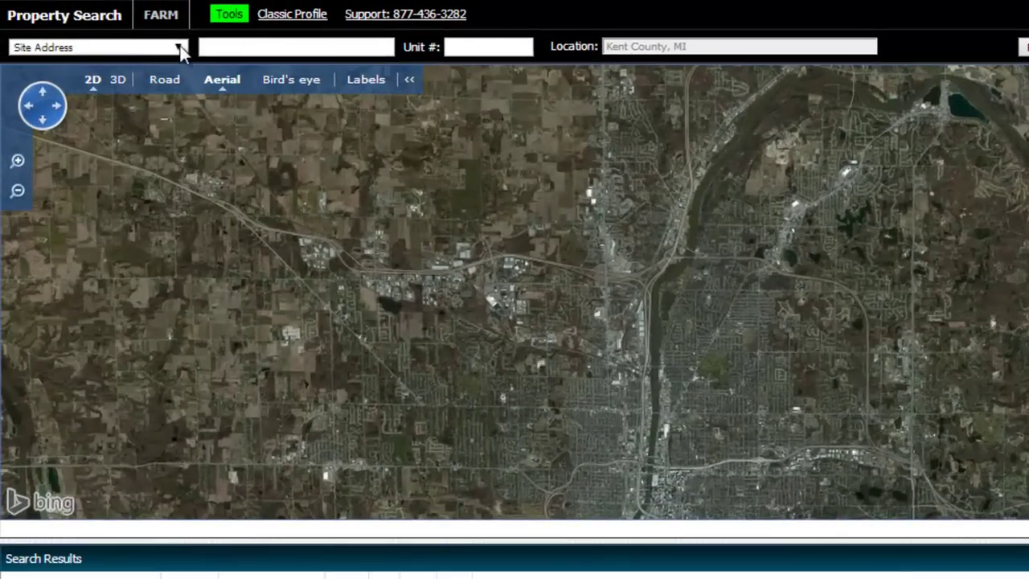
left_click(179, 49)
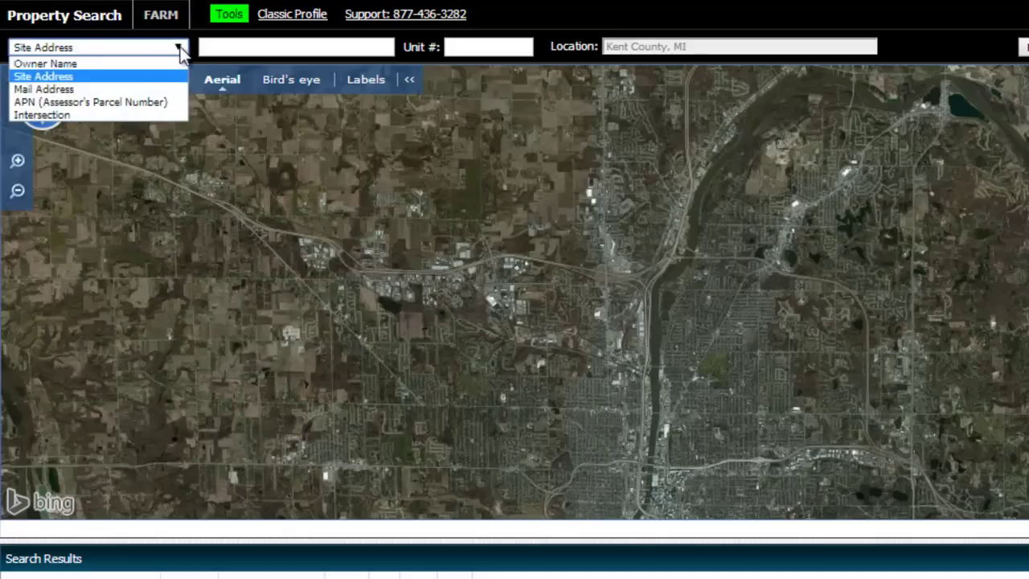
left_click(147, 102)
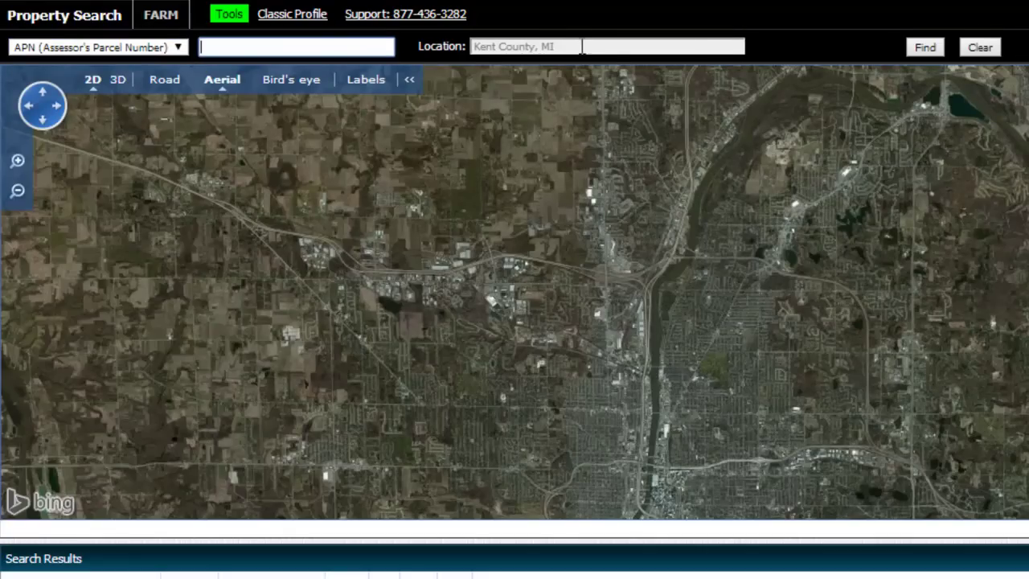
left_click(582, 46)
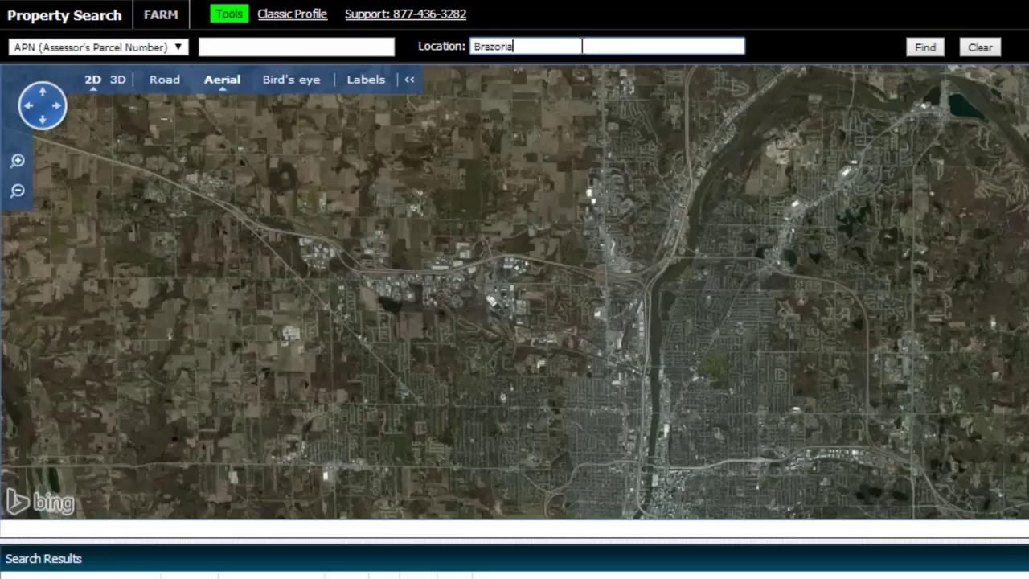
type("Brazoria")
left_click(572, 61)
left_click(339, 47)
type("012")
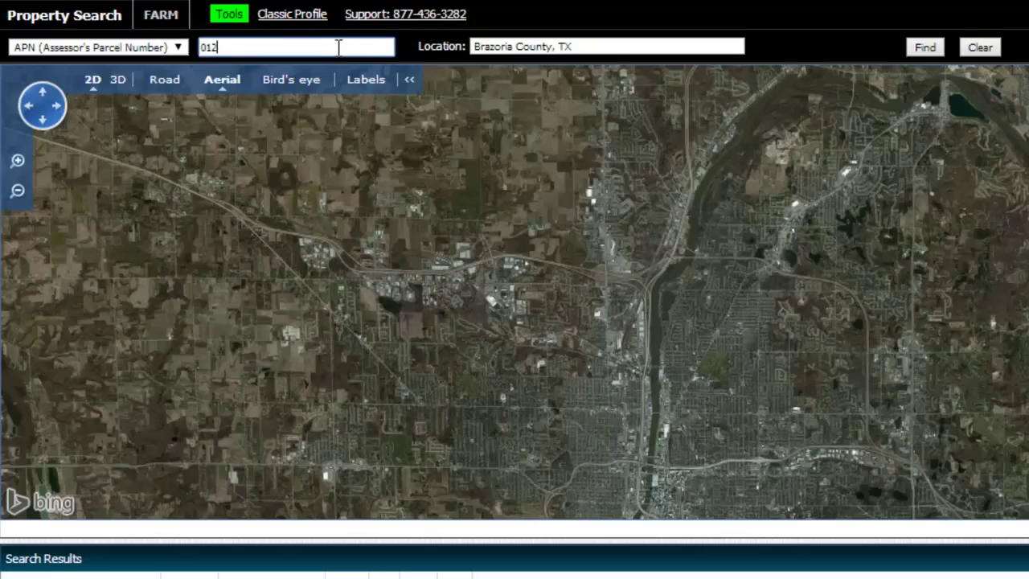
type("5001200")
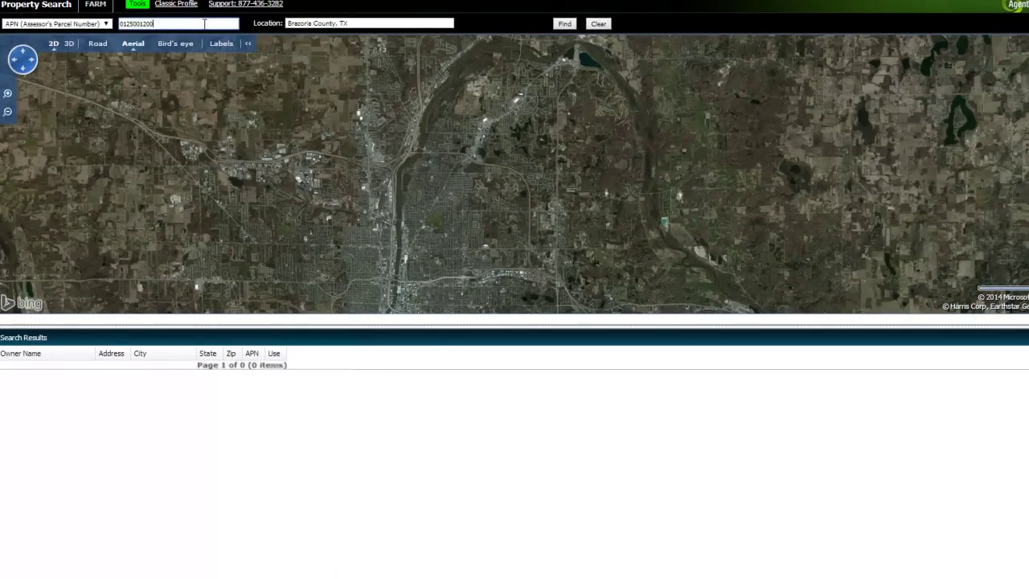
type("0")
key("Return")
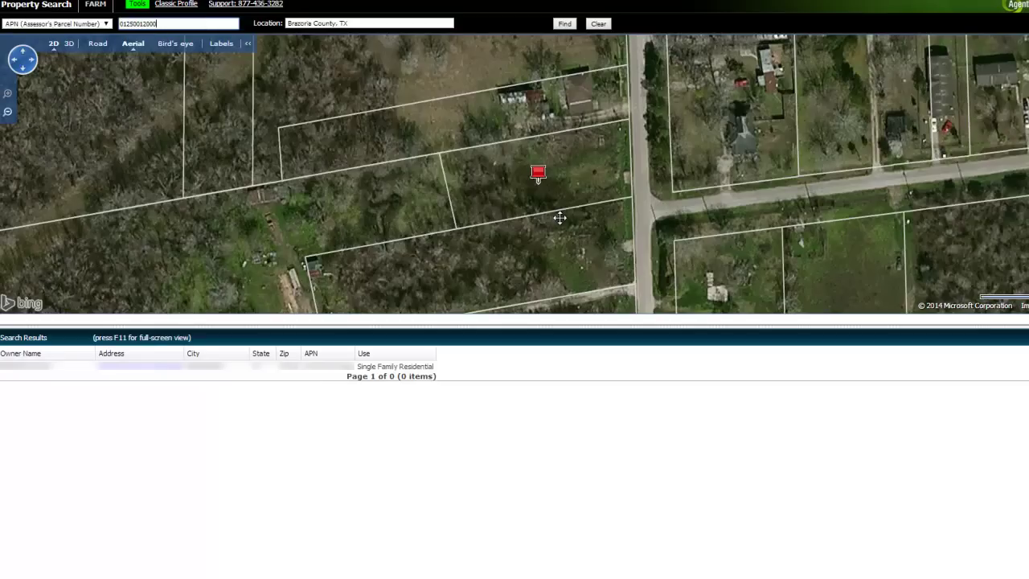
- Generate the property report for the found parcel with the preselected report sections
left_click(158, 372)
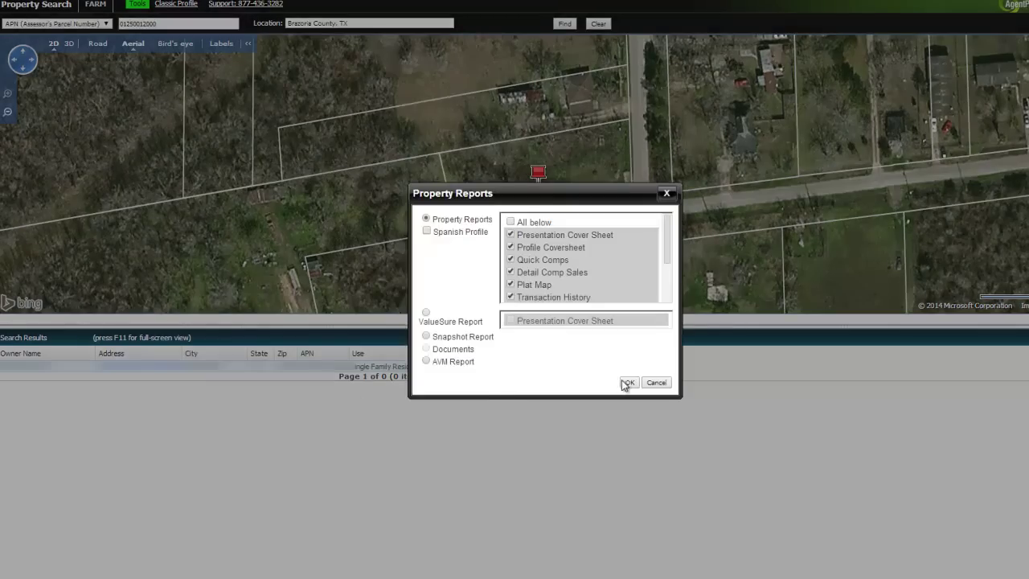
left_click(628, 380)
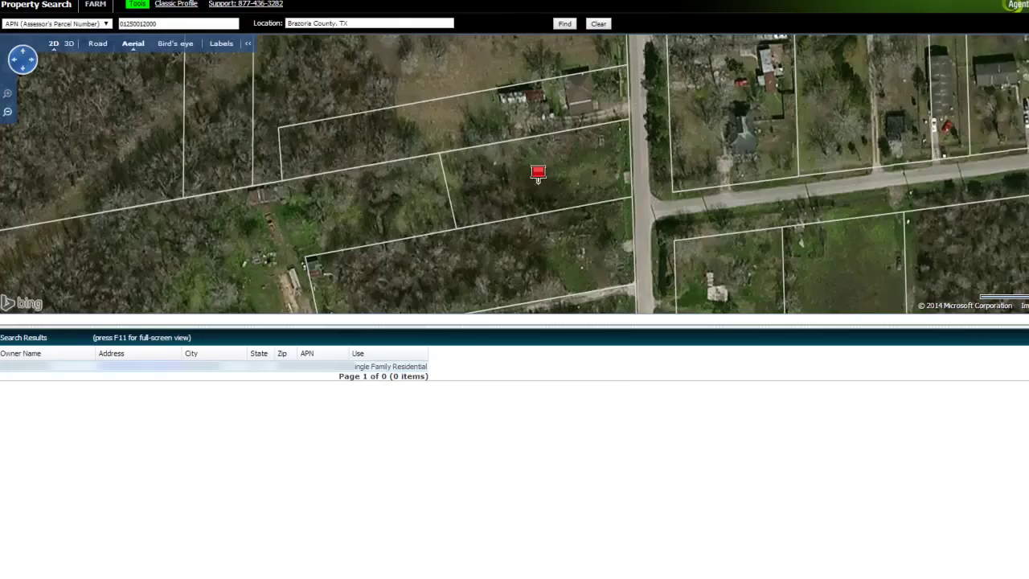
- Enlarge the map pane and turn on labels in the aerial map around the marked parcel
left_click(9, 114)
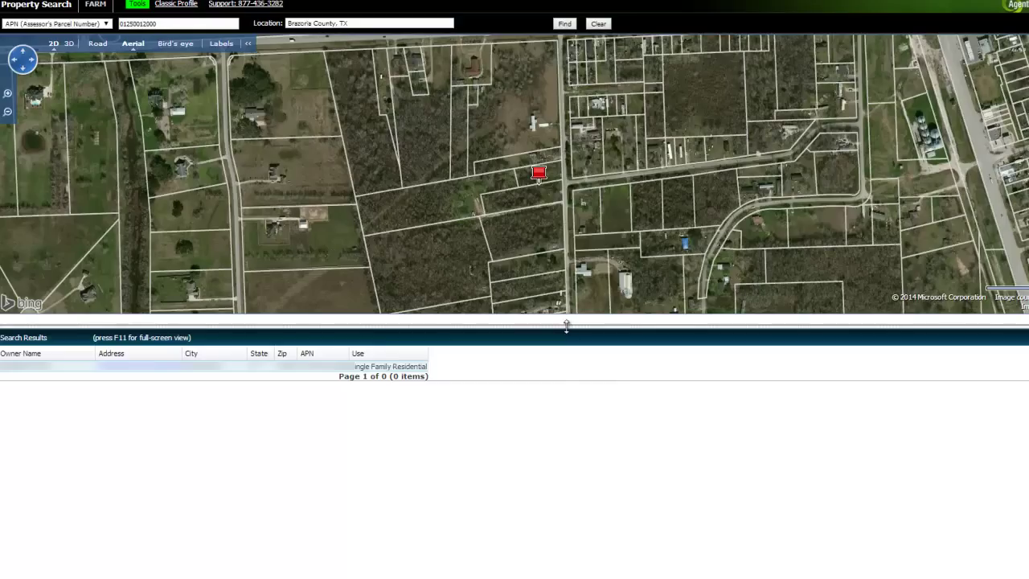
left_click_drag(561, 374, 555, 396)
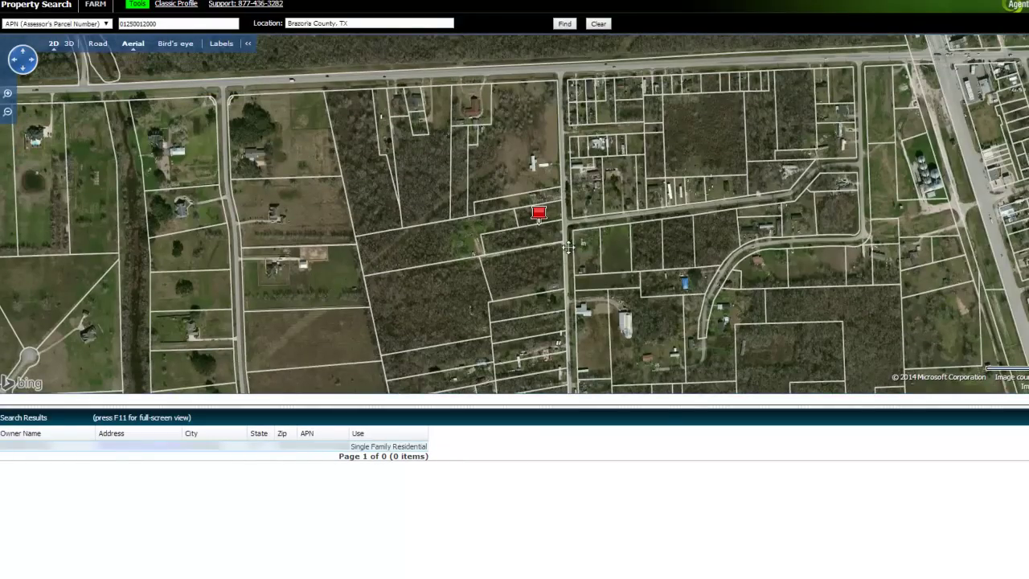
left_click(8, 94)
left_click(8, 94)
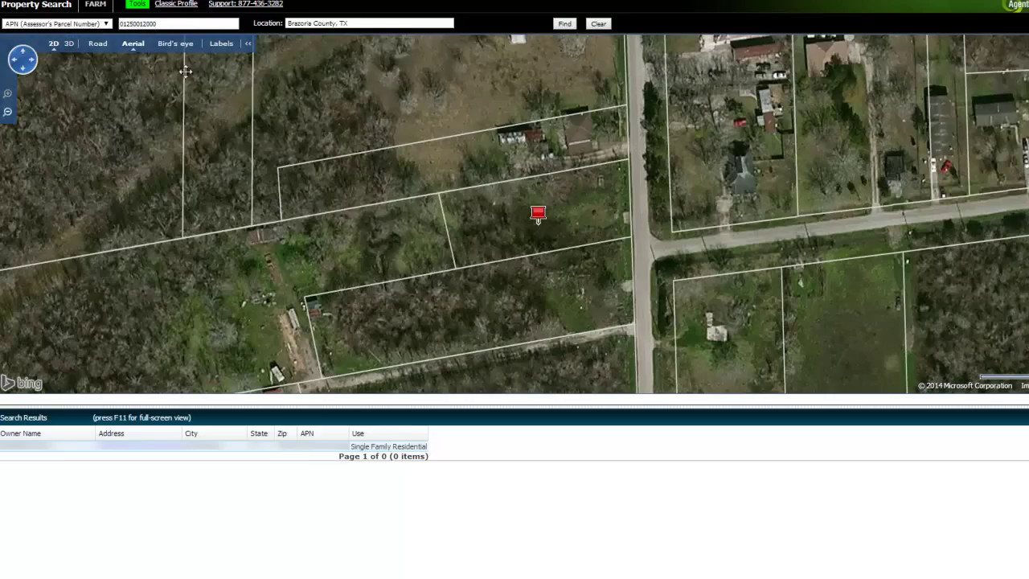
left_click(217, 46)
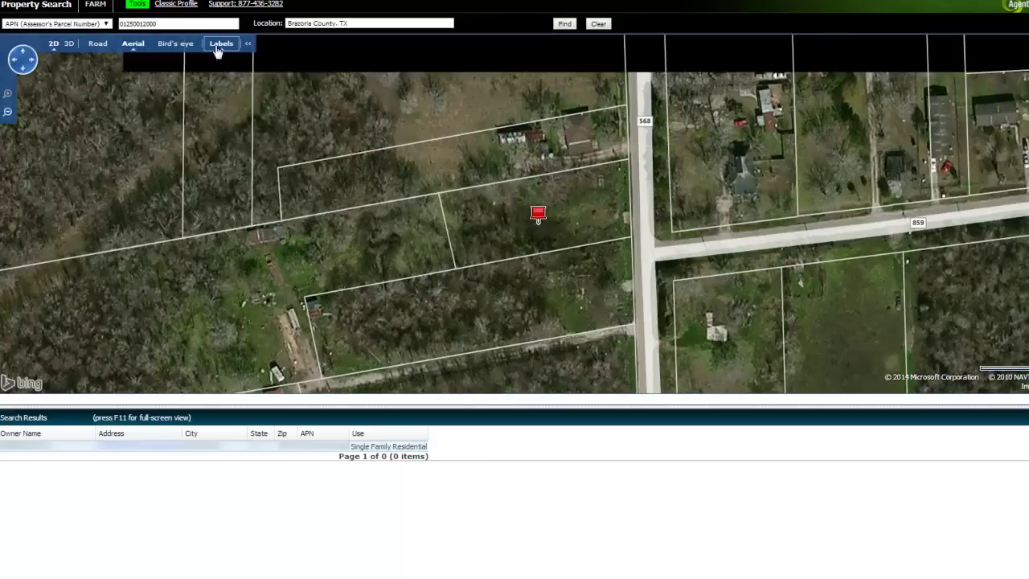
left_click(8, 115)
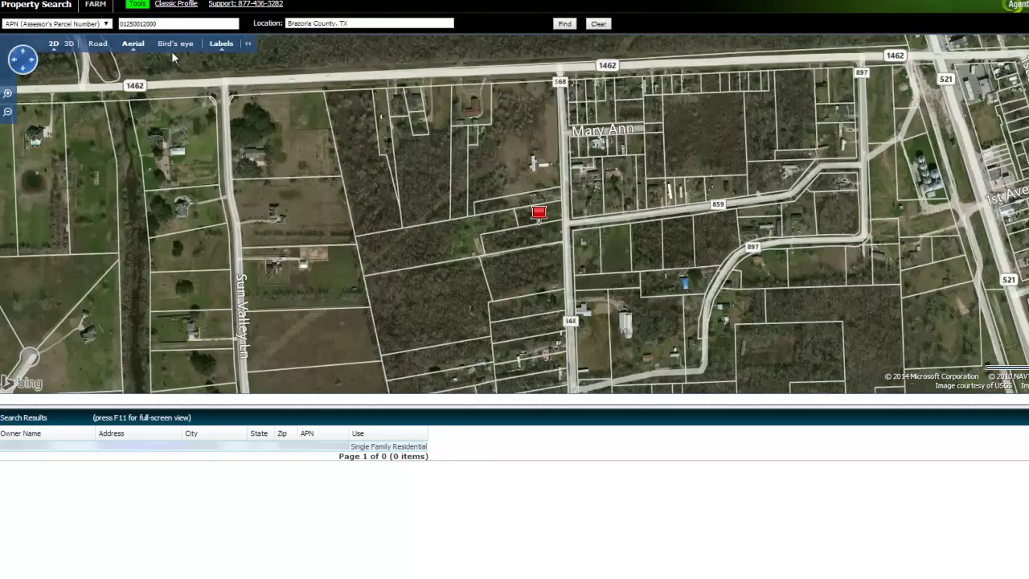
- Show the parcel in Bird's eye view and rotate through the compass directions to inspect it from each side
left_click(175, 44)
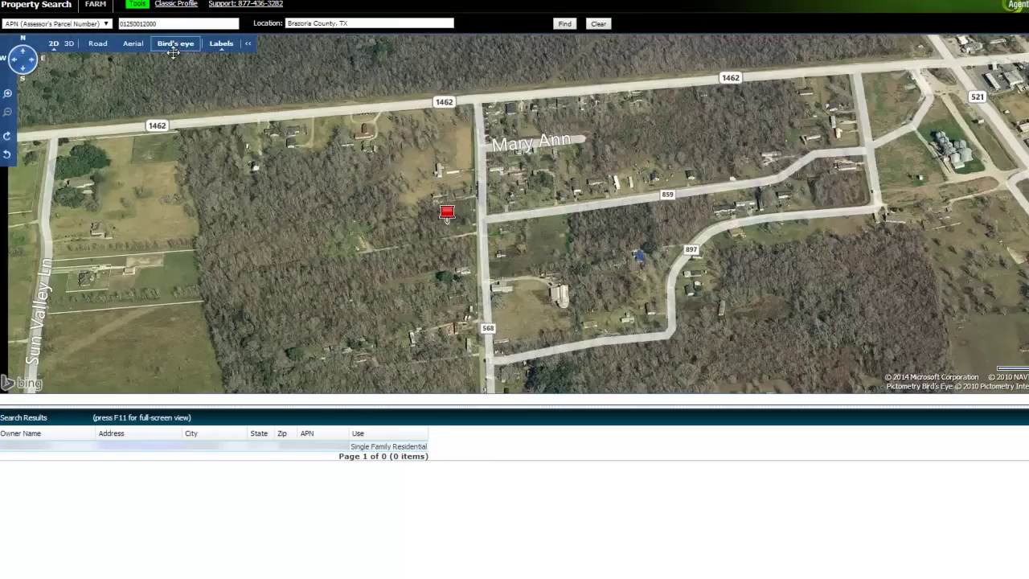
left_click(8, 94)
left_click(7, 158)
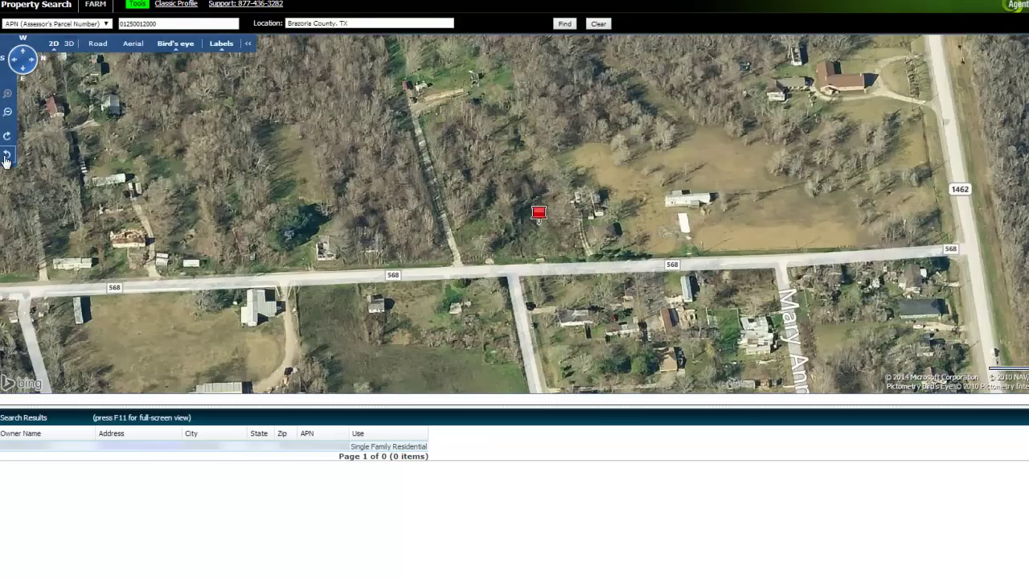
left_click(6, 157)
left_click(6, 158)
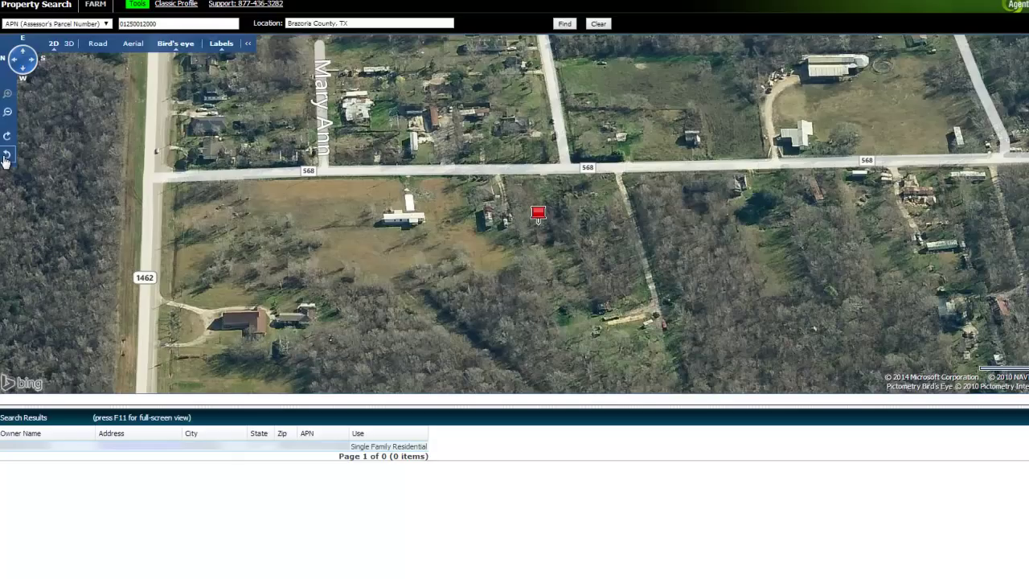
left_click(7, 156)
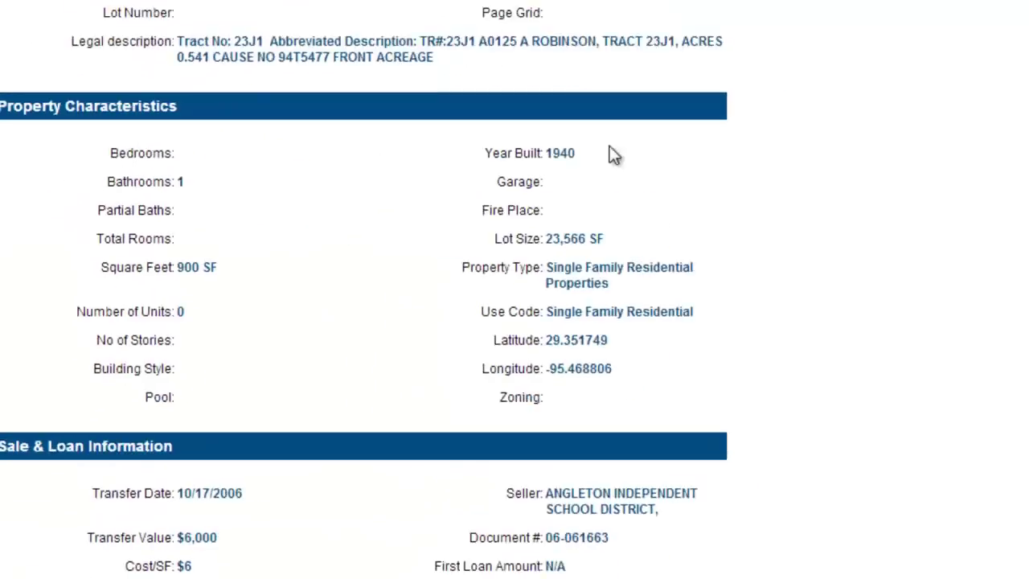
- Copy the latitude 29.351749 from the property report into the Google Earth search field
scroll(608, 154, "down", 3)
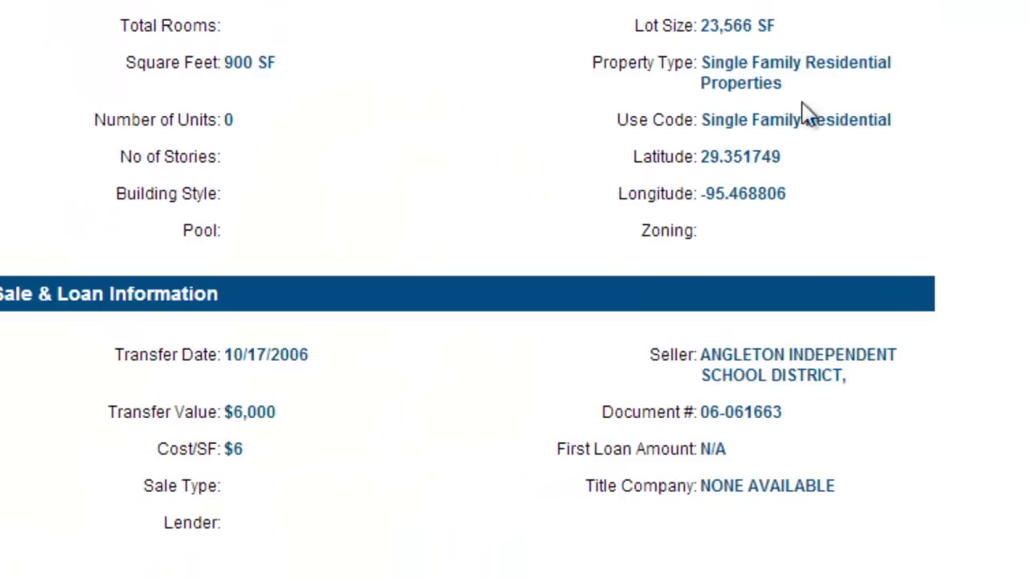
left_click_drag(781, 157, 702, 157)
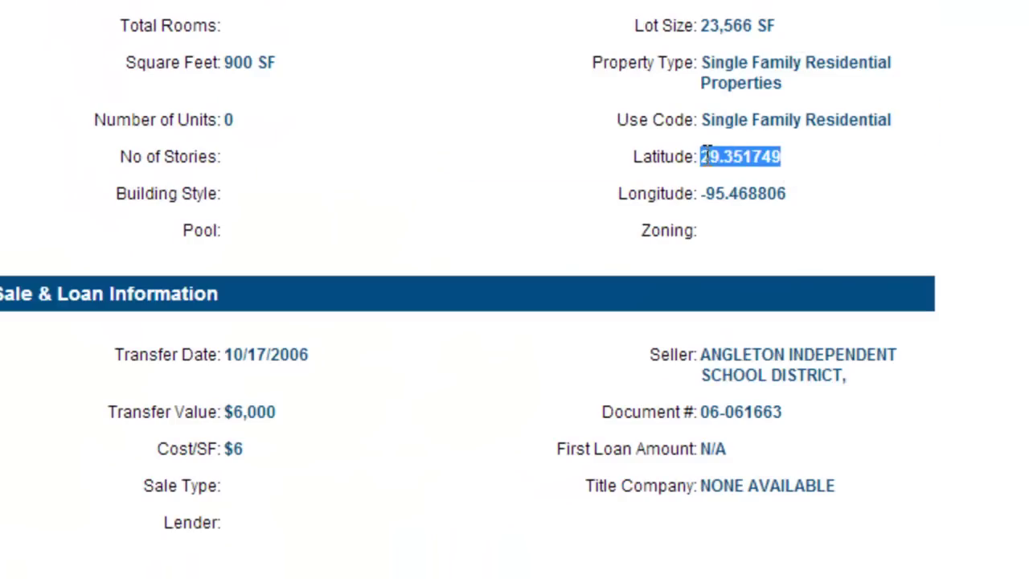
right_click(705, 156)
left_click(718, 172)
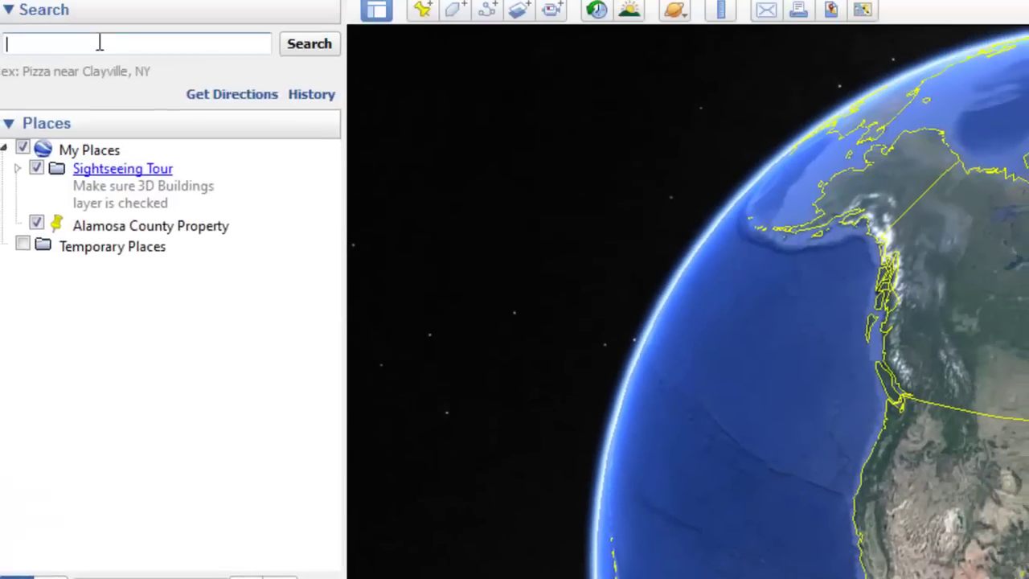
right_click(99, 56)
left_click(182, 179)
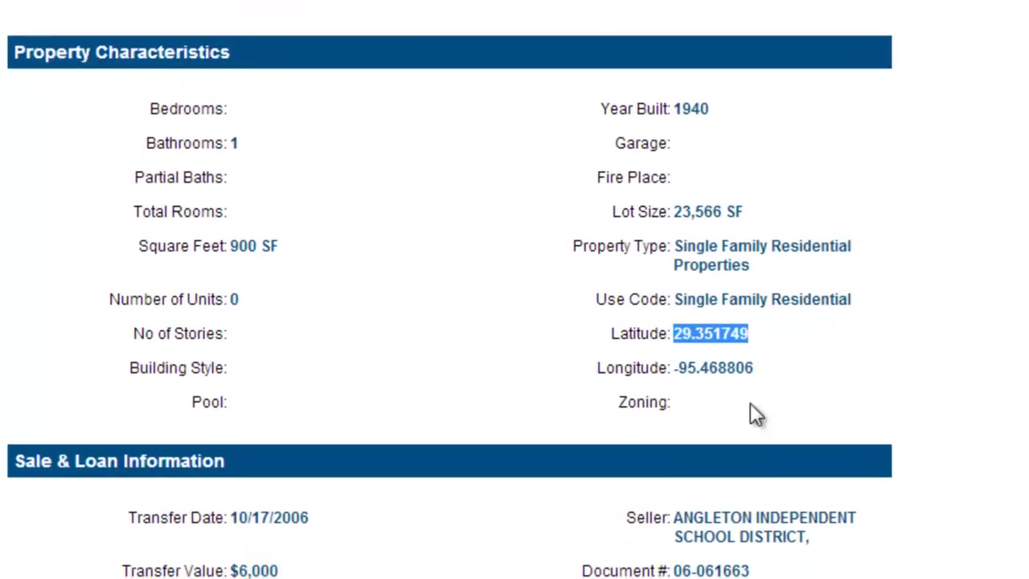
- Add a comma and the report's longitude -95.468806 after the latitude in Google Earth, and search for the coordinates
left_click_drag(753, 367, 675, 374)
right_click(675, 374)
left_click(723, 390)
type(",")
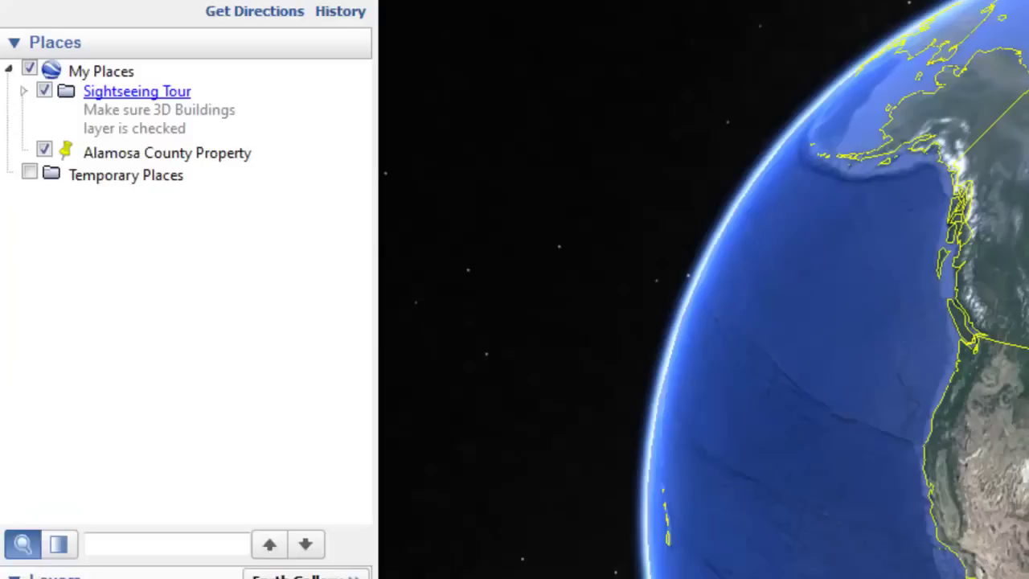
right_click(136, 58)
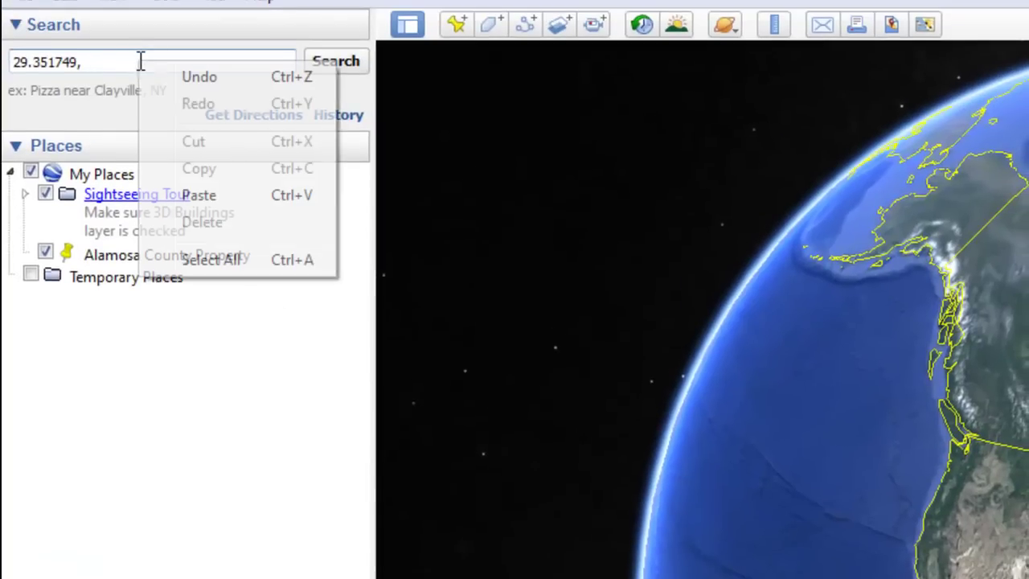
left_click(213, 195)
left_click(333, 59)
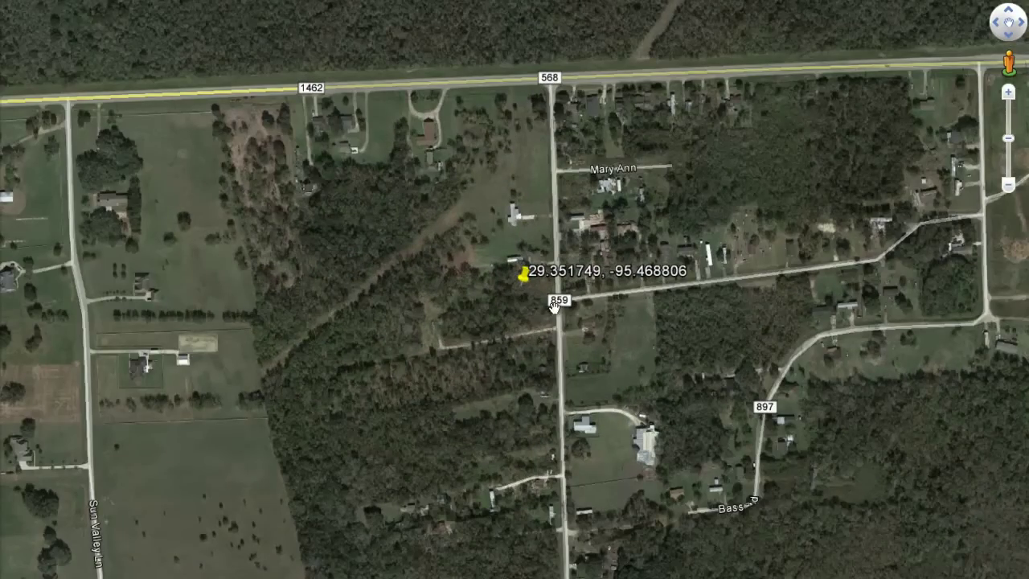
- Inspect the area around the coordinate marker up close and enter Street View on the road beside the parcel
mouse_move(553, 302)
right_mouse_down()
mouse_move(565, 327)
mouse_move(612, 356)
right_mouse_up()
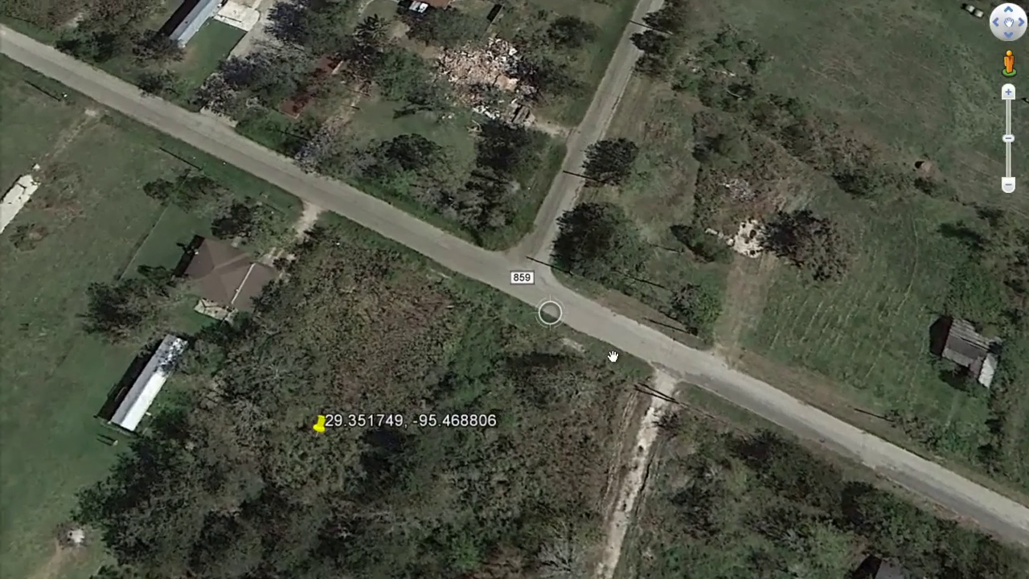
left_click_drag(612, 357, 600, 371)
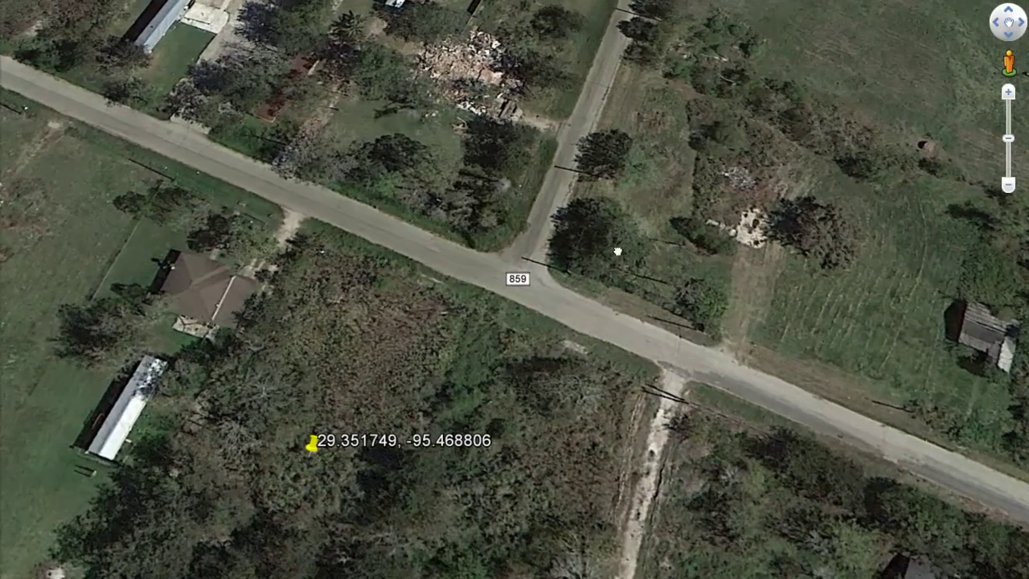
left_click_drag(406, 109, 423, 204)
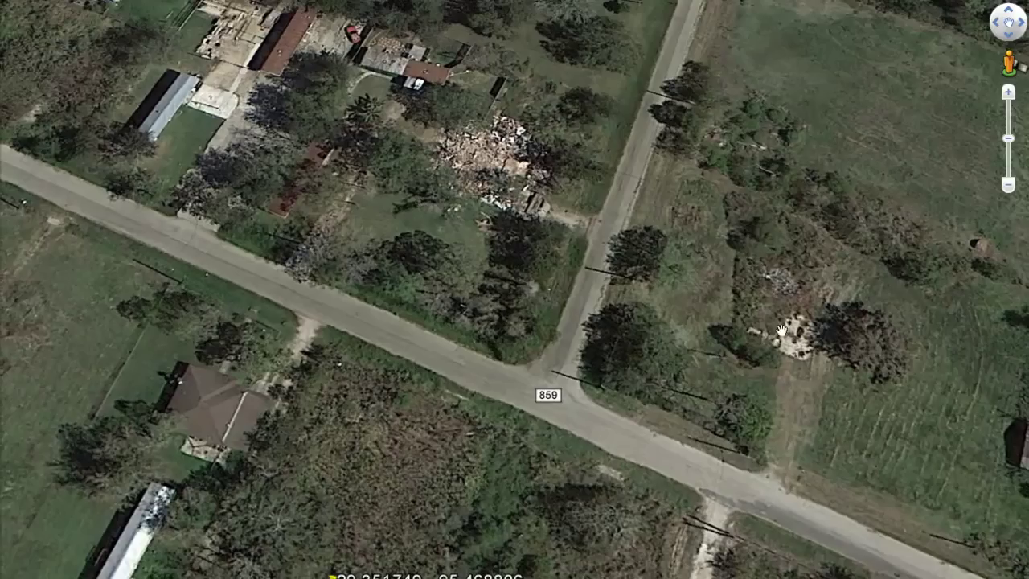
left_click_drag(688, 392, 654, 376)
left_click_drag(1008, 64, 532, 351)
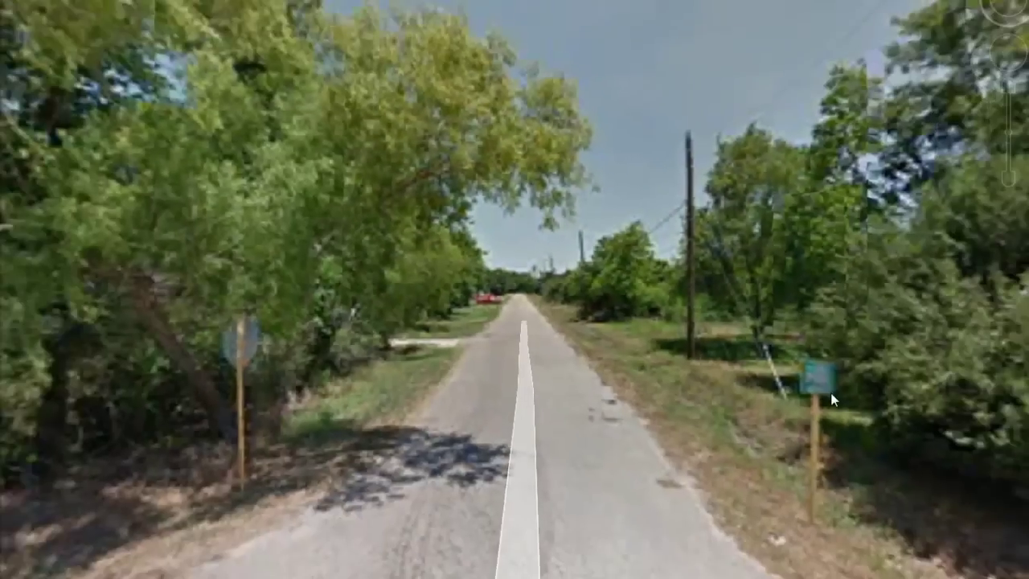
- Look all the way around the road junction in Street View to examine the parcel's surroundings
left_click_drag(831, 393, 472, 376)
left_click_drag(840, 372, 536, 405)
left_click_drag(828, 390, 321, 409)
left_click_drag(779, 454, 377, 434)
mouse_move(810, 431)
left_mouse_down()
mouse_move(362, 414)
mouse_move(572, 424)
left_mouse_up()
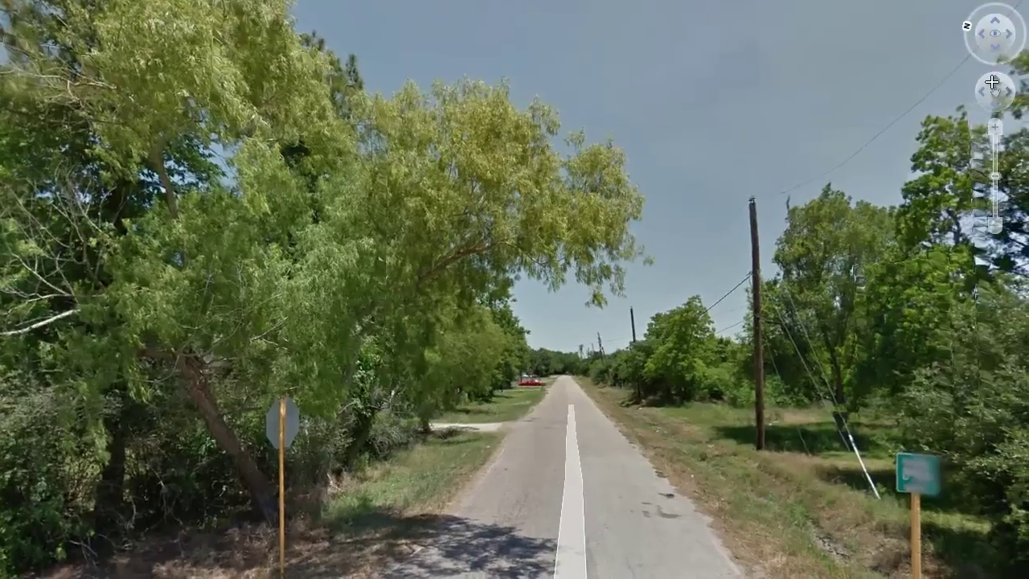
- Move along the road in Street View and examine the neighbouring house behind the trees
left_click(991, 82)
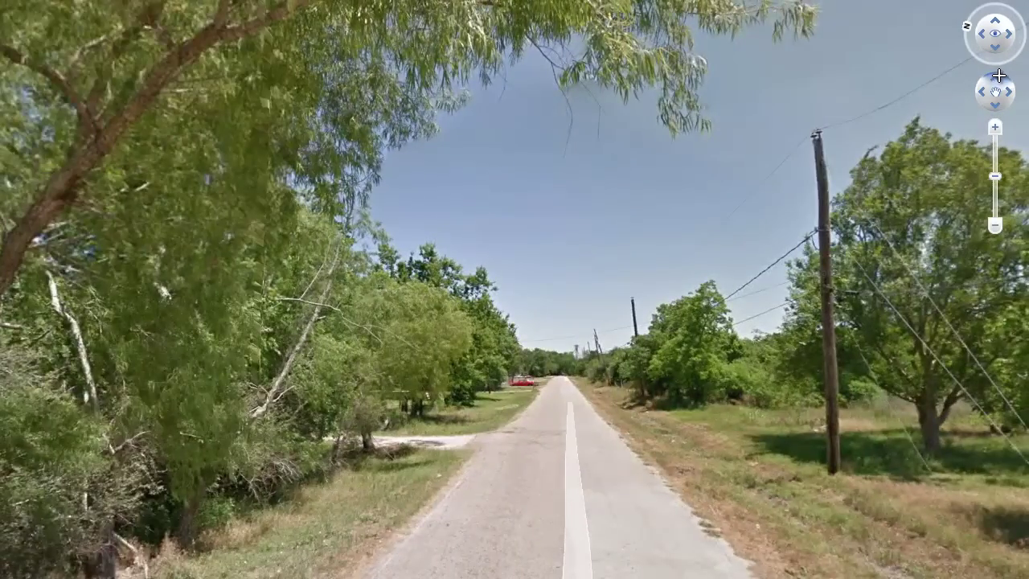
left_click(998, 76)
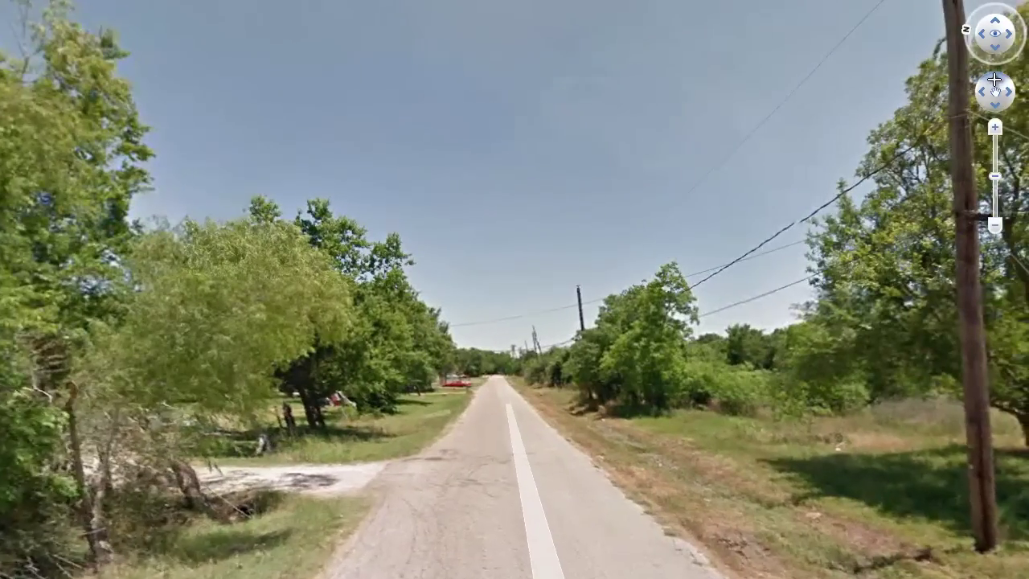
left_click(994, 79)
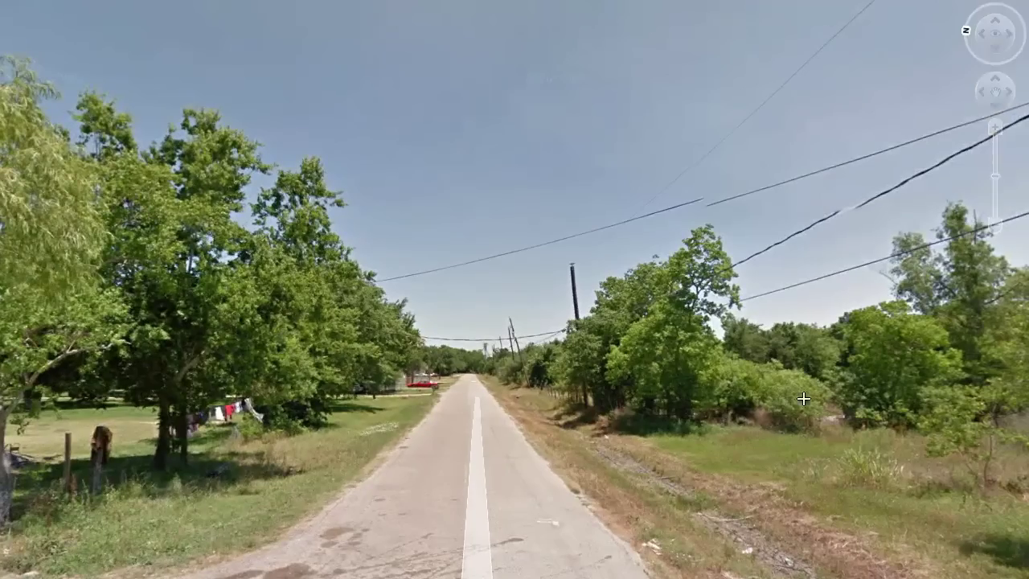
left_click_drag(147, 413, 655, 412)
left_click_drag(312, 448, 495, 421)
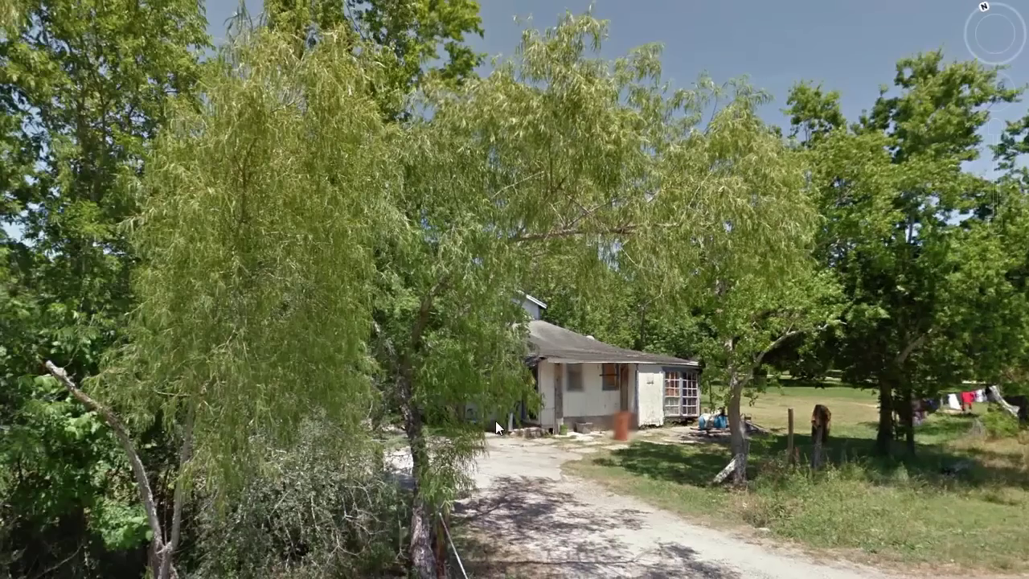
left_click(1000, 85)
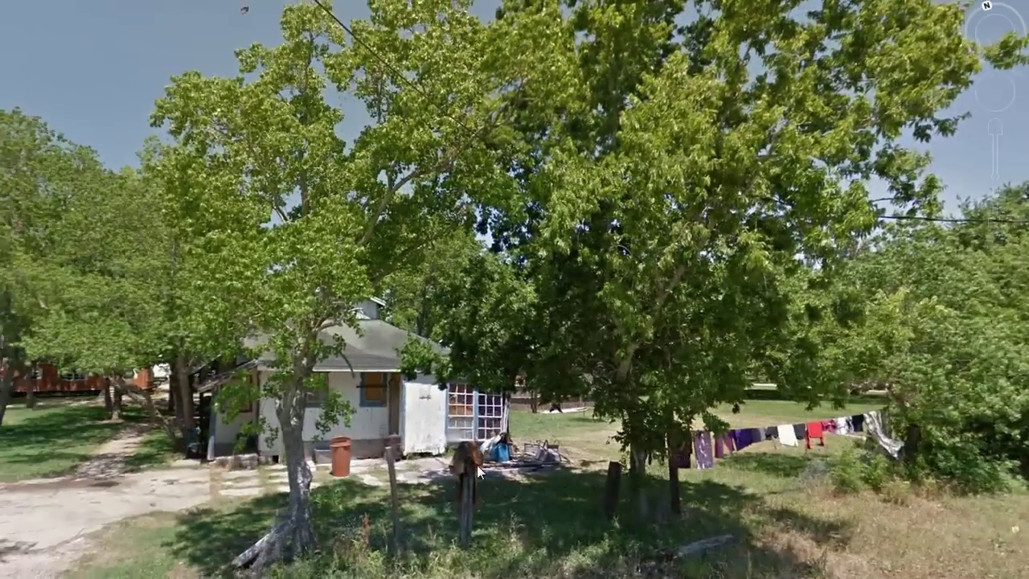
- Turn the Street View around from the house to examine the junction and the wooded lots along the road
left_click_drag(477, 466, 723, 458)
left_click_drag(451, 455, 724, 455)
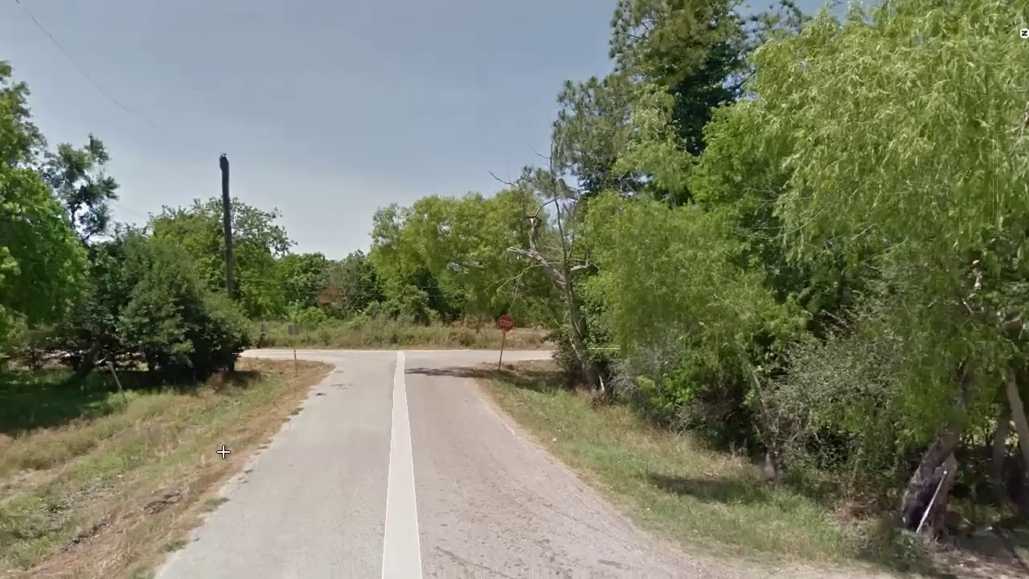
key("Left")
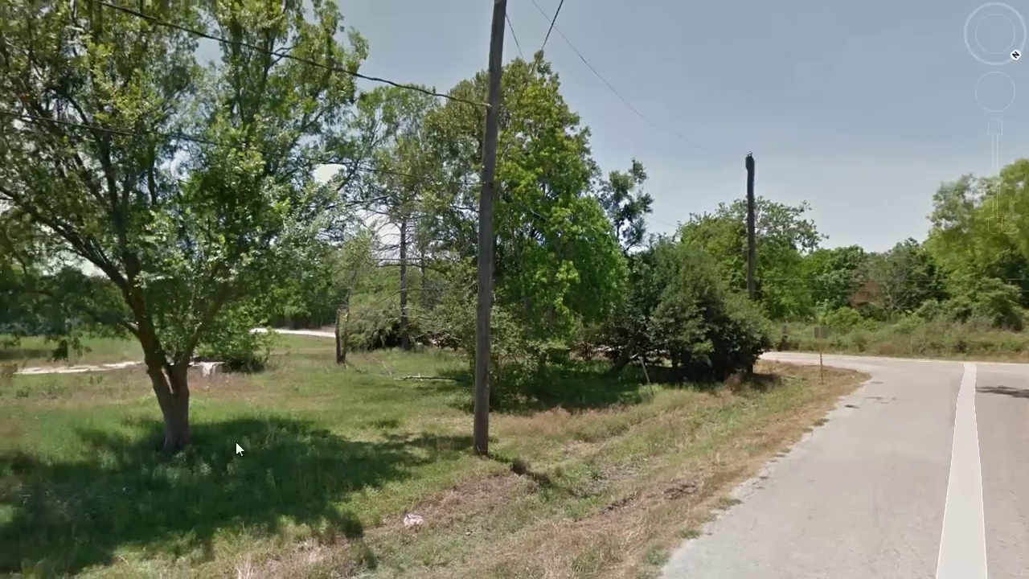
key("Left")
key("Left")
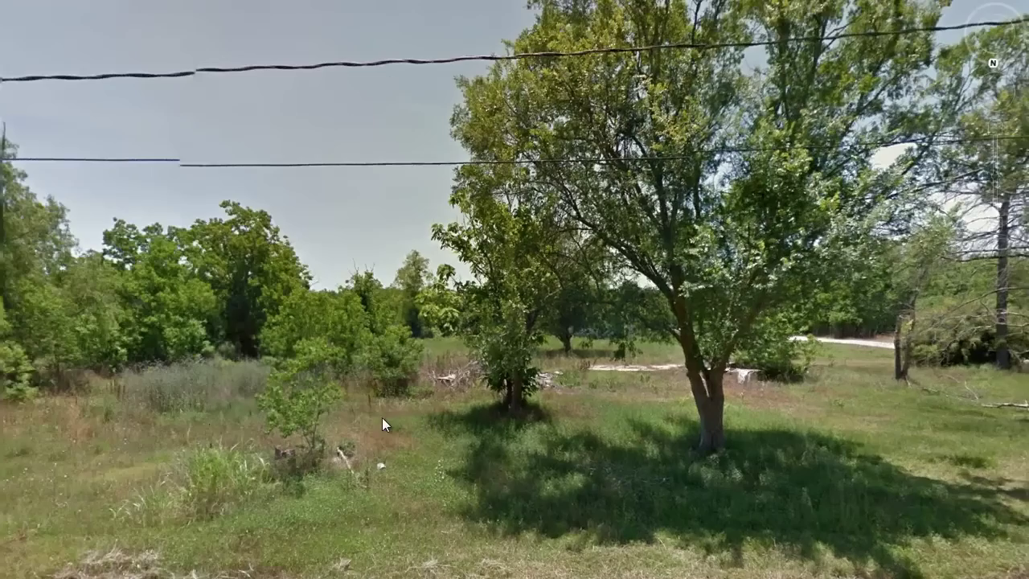
key("Left")
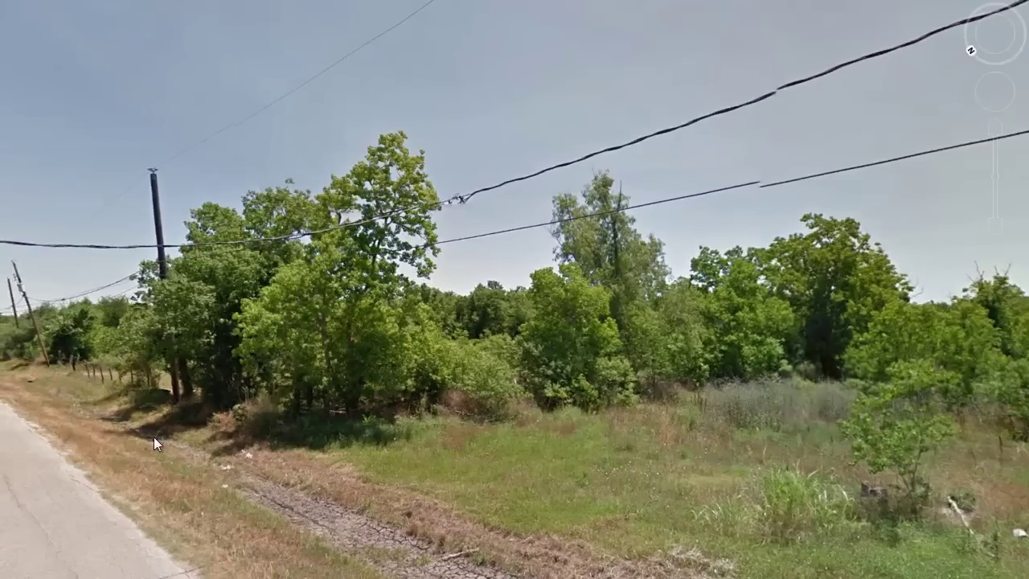
left_click_drag(154, 436, 372, 451)
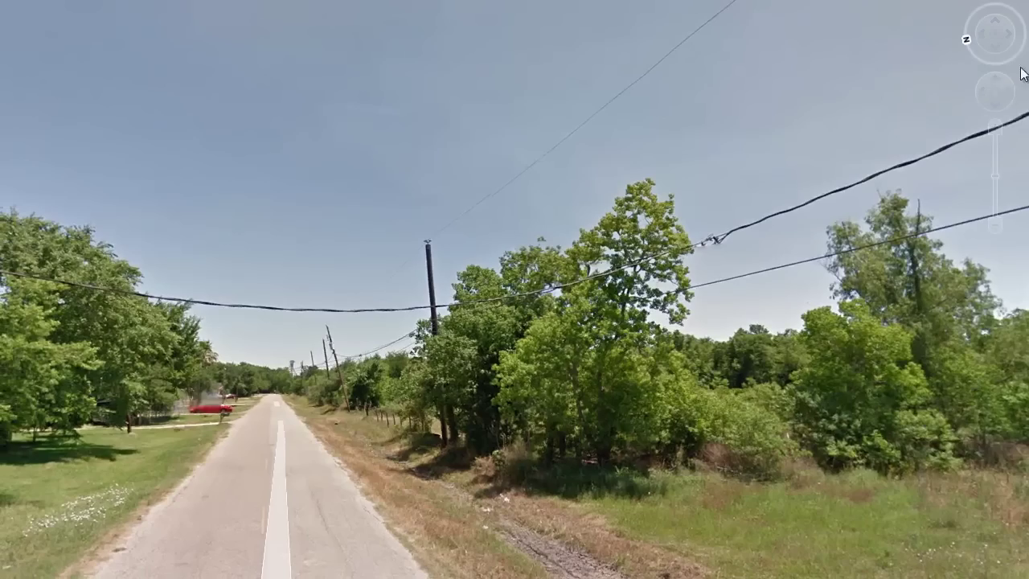
- Move along the road in Street View and examine the tree-covered yard and the white house with the clothesline
left_click(995, 78)
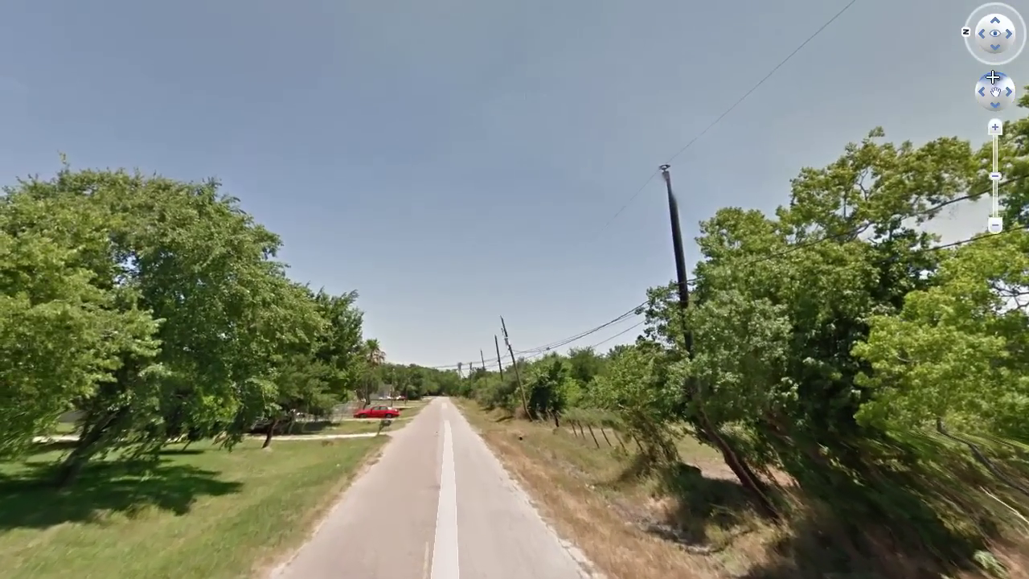
left_click(993, 78)
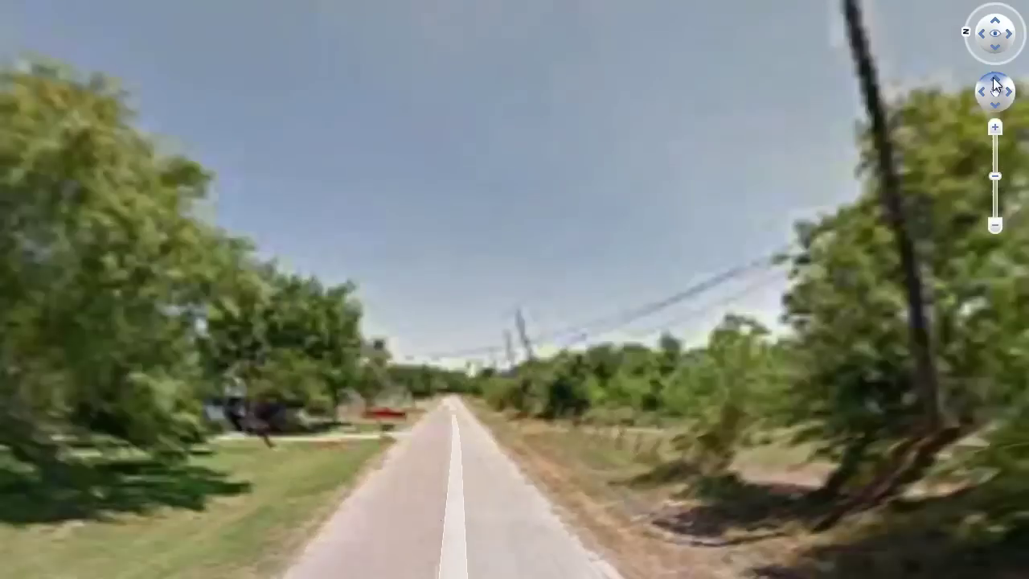
key("Left")
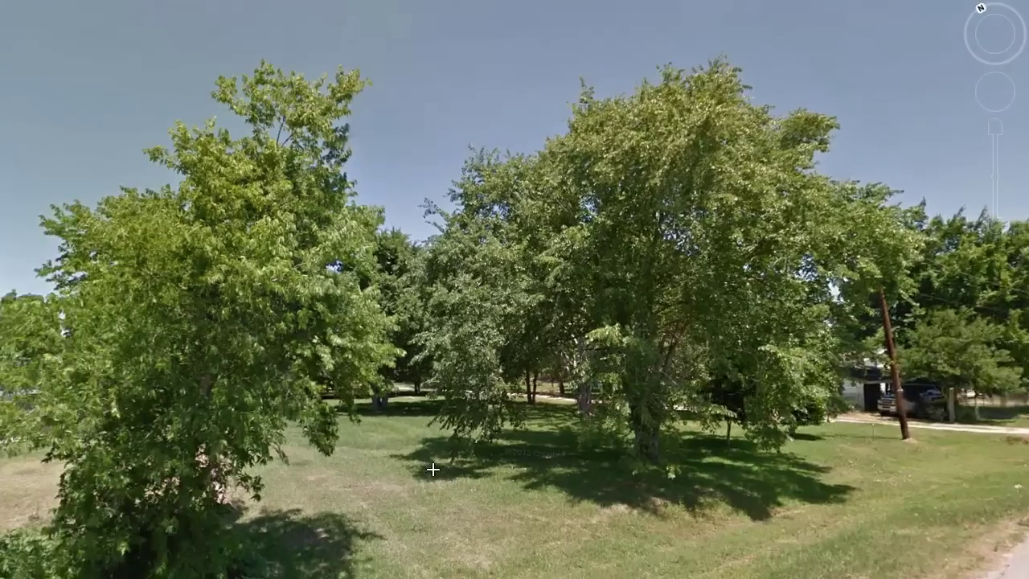
left_click_drag(259, 479, 529, 466)
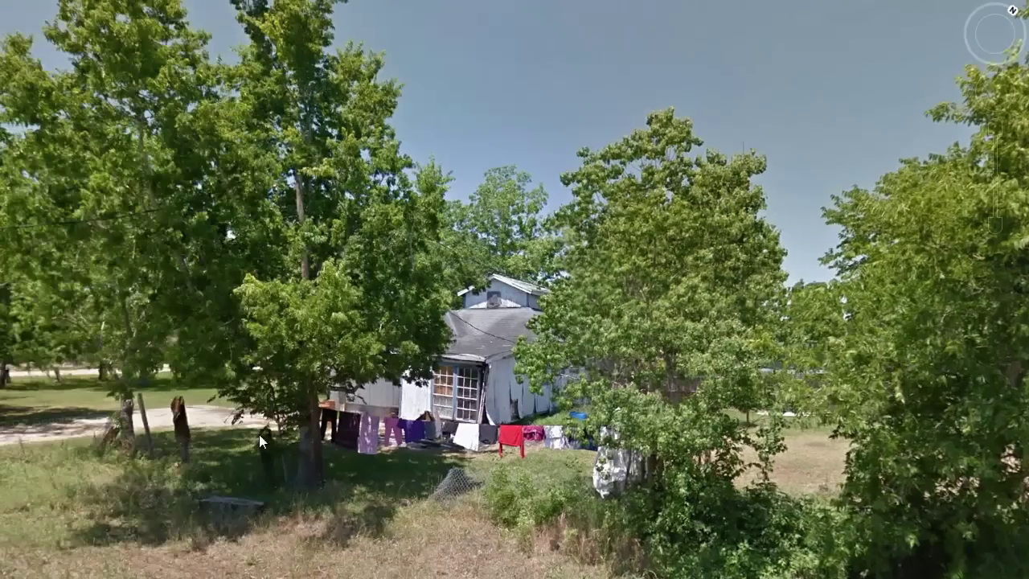
left_click_drag(259, 433, 681, 436)
- Leave Street View, bring the coordinate marker into the aerial view, and enter Street View again on the nearby road
scroll(650, 487, "down", 3)
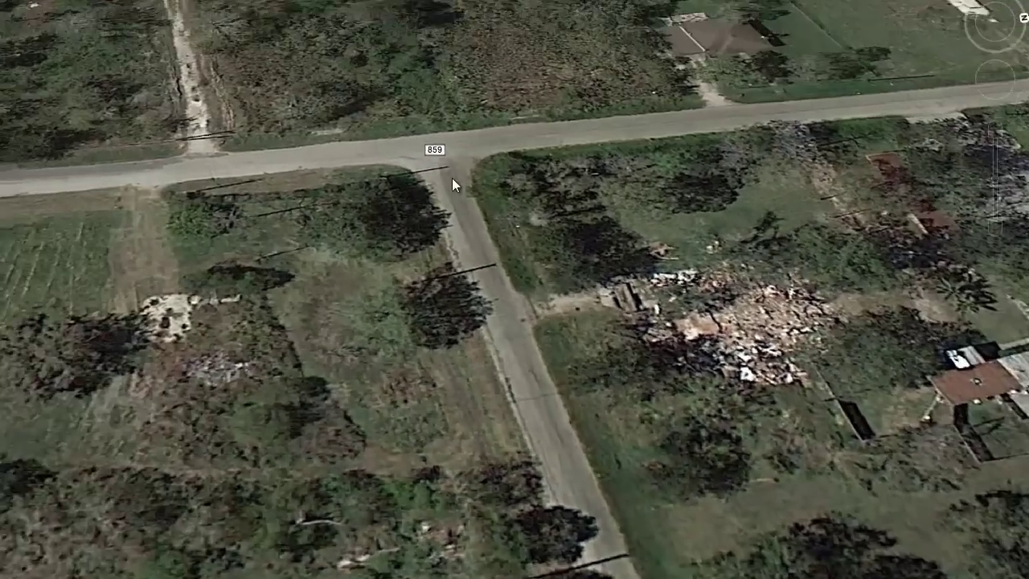
left_click_drag(452, 177, 579, 284)
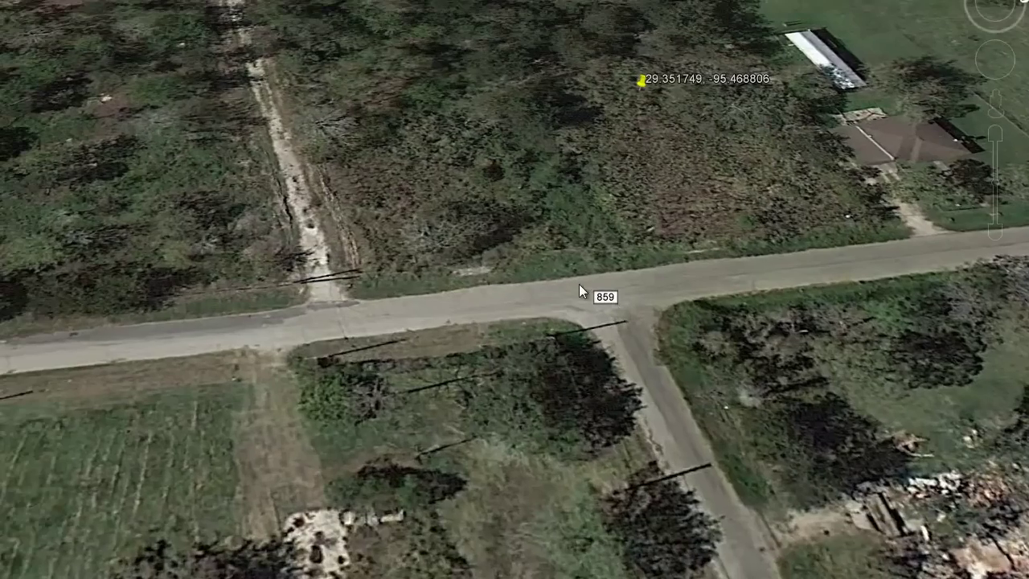
left_click_drag(994, 103, 257, 333)
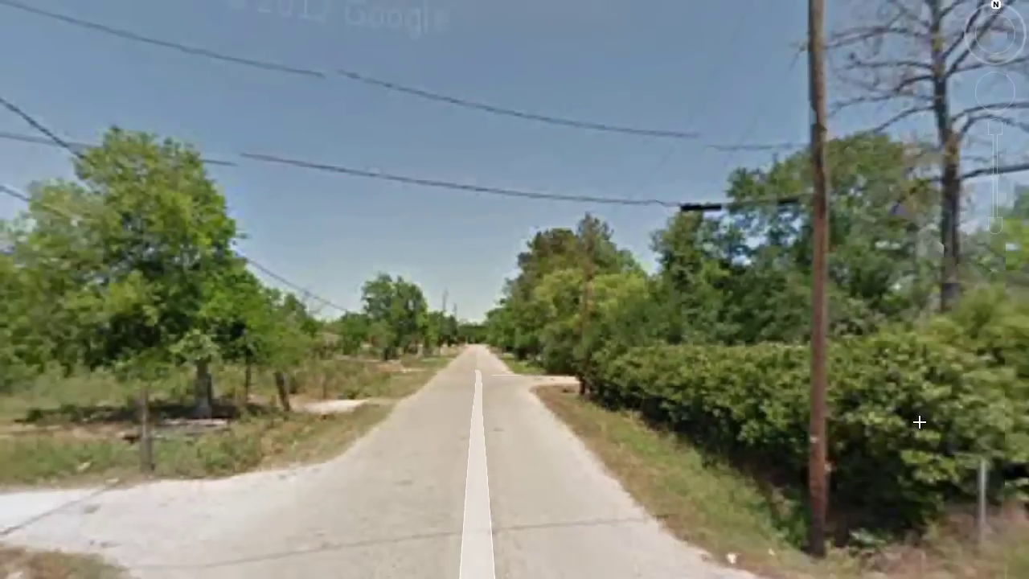
- Turn the Street View around and move along the road to examine the abandoned white house in the field
left_click_drag(919, 422, 265, 413)
left_click_drag(773, 415, 335, 404)
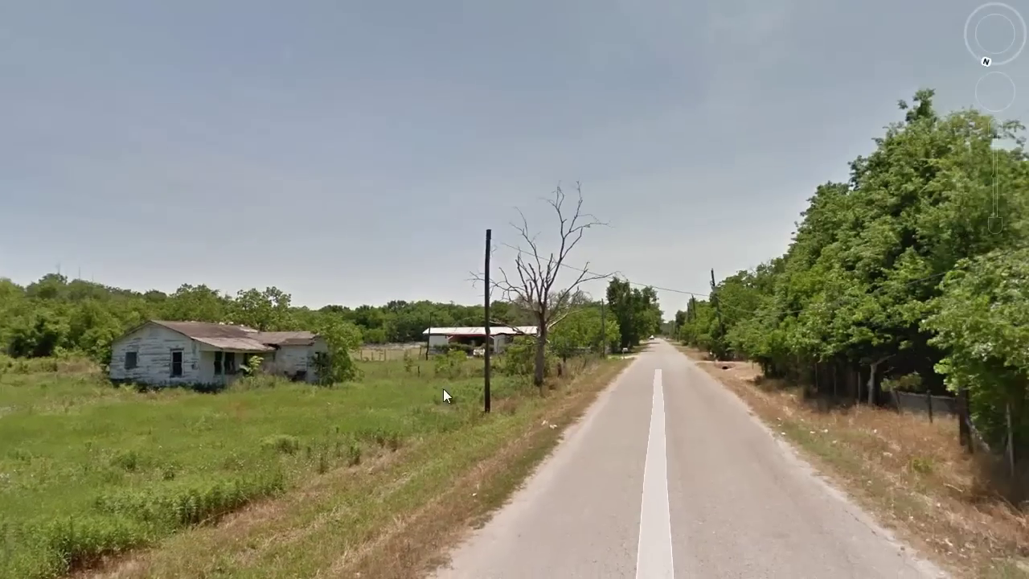
left_click(999, 78)
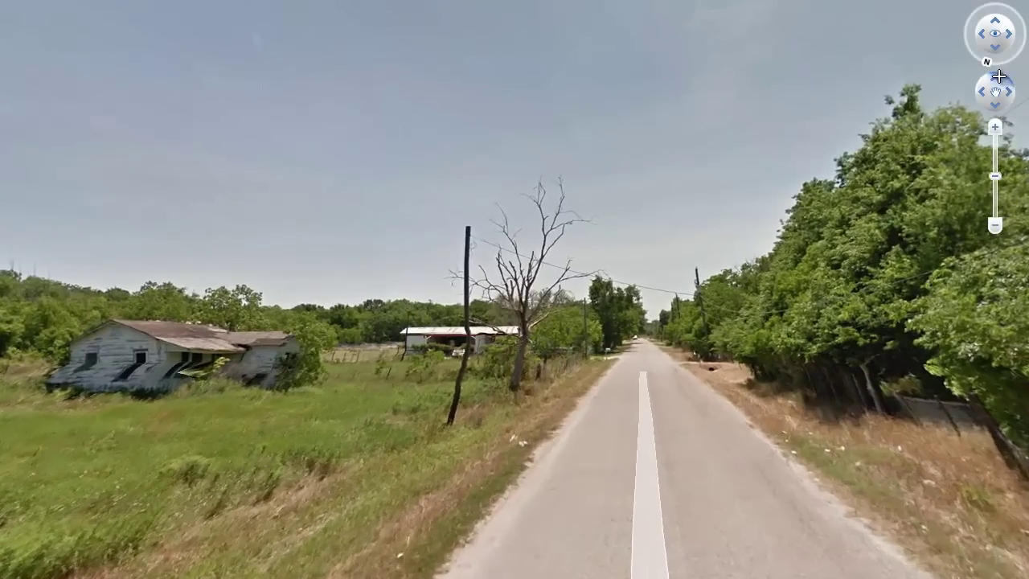
left_click(1001, 78)
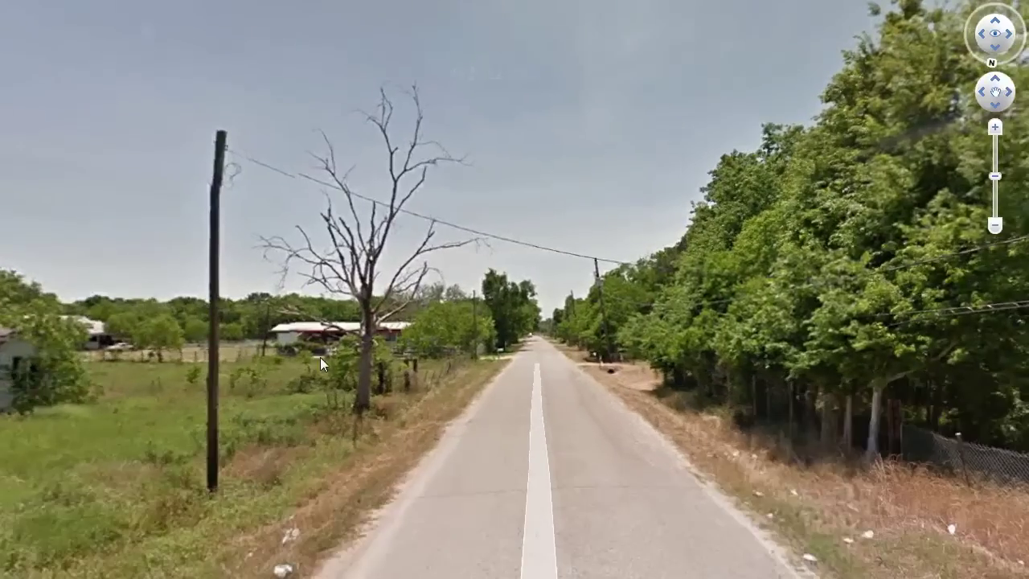
left_click_drag(194, 398, 254, 389)
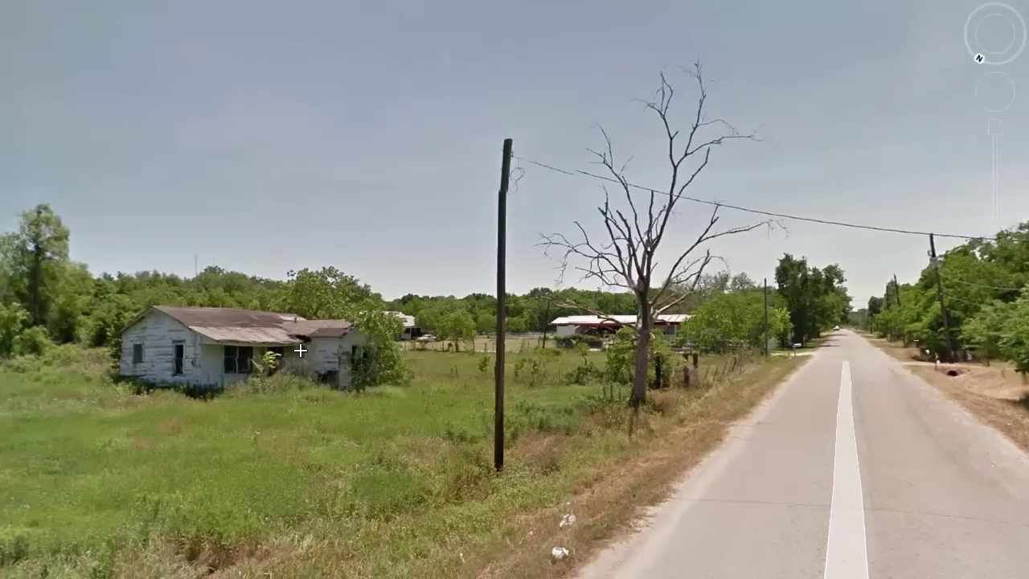
left_click_drag(115, 422, 113, 447)
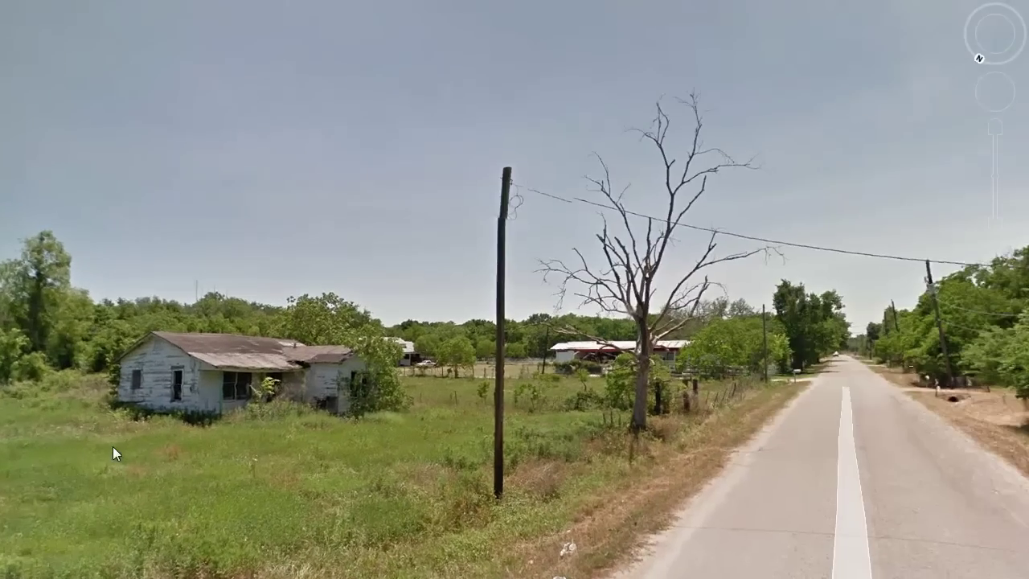
- Move on to the bare tree in Street View and look all the way around at the field, buildings and road
left_click(994, 80)
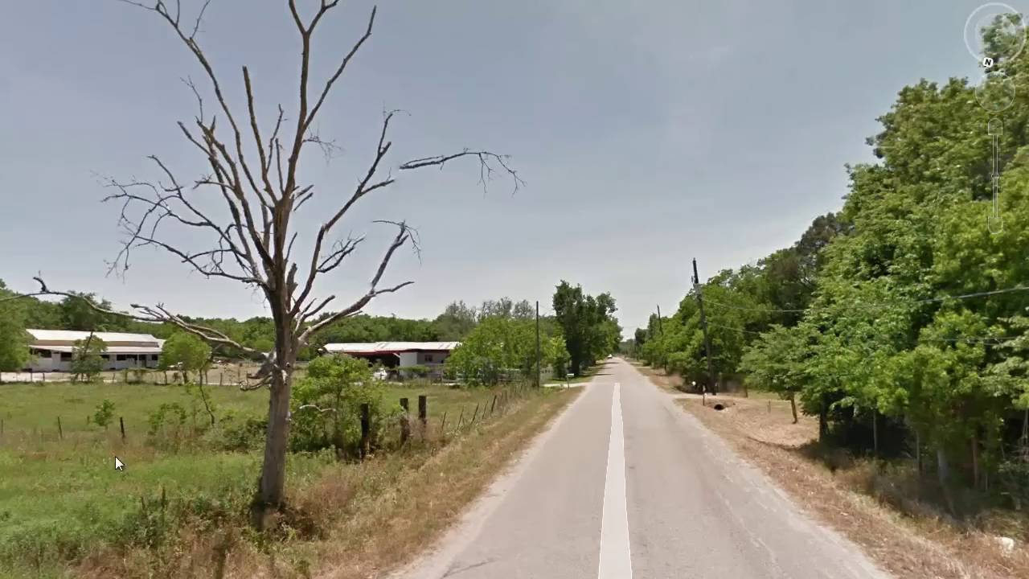
left_click_drag(115, 455, 511, 444)
left_click_drag(221, 506, 698, 477)
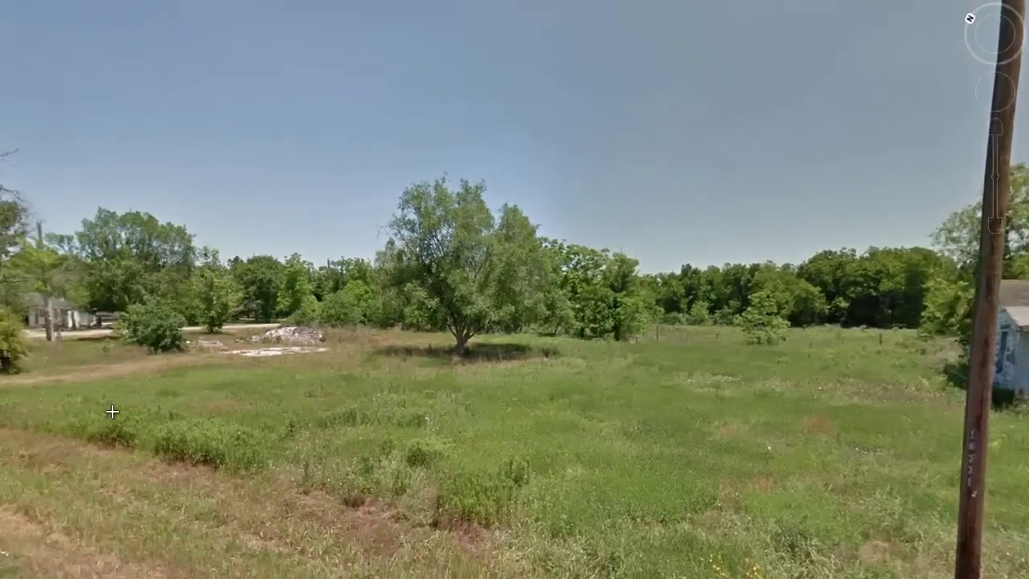
left_click_drag(110, 413, 327, 450)
left_click_drag(2, 453, 595, 450)
left_click_drag(62, 525, 527, 501)
left_click_drag(160, 503, 723, 488)
left_click_drag(172, 491, 572, 494)
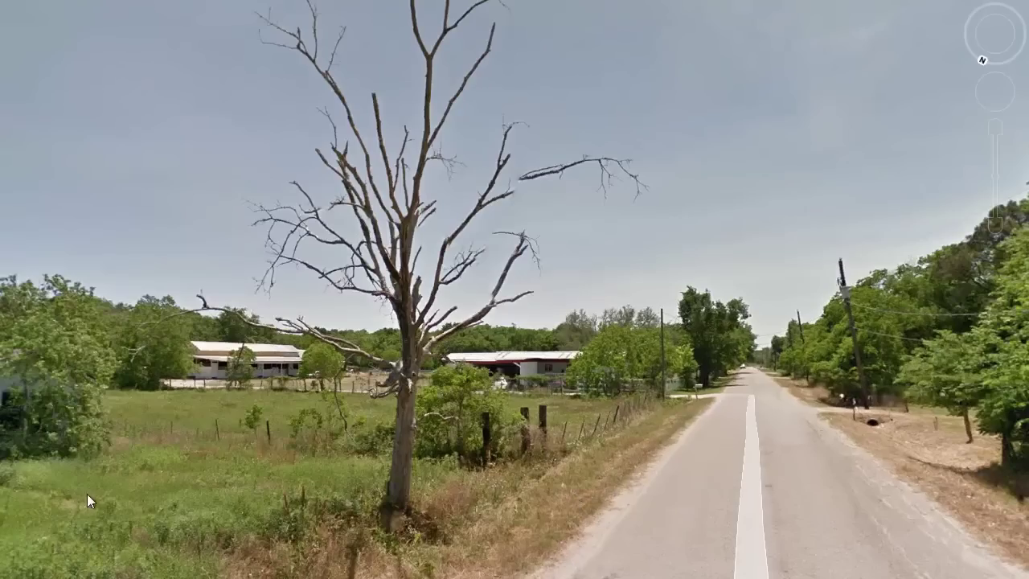
left_click_drag(87, 493, 470, 481)
left_click_drag(223, 518, 425, 517)
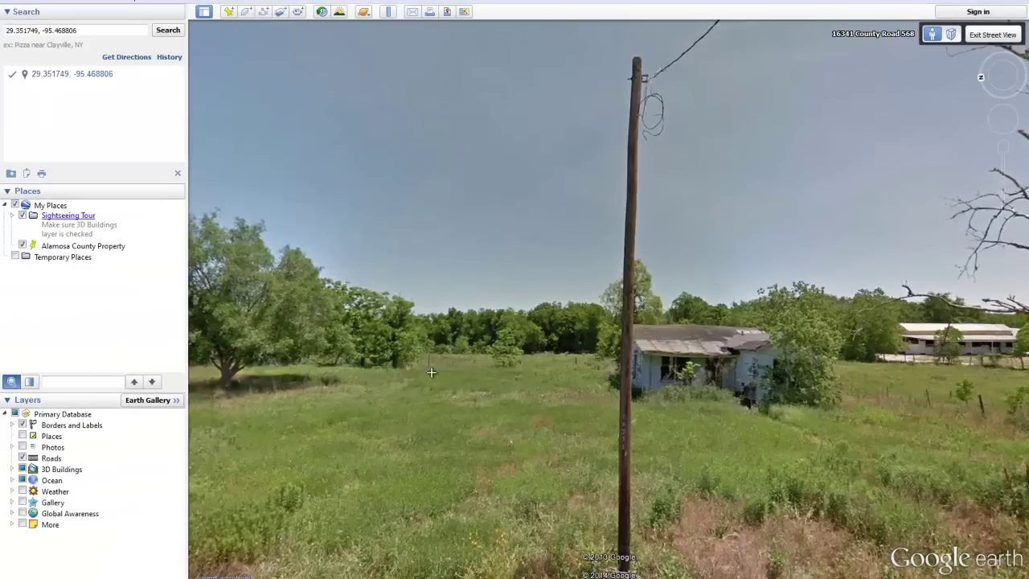
left_click_drag(431, 372, 731, 377)
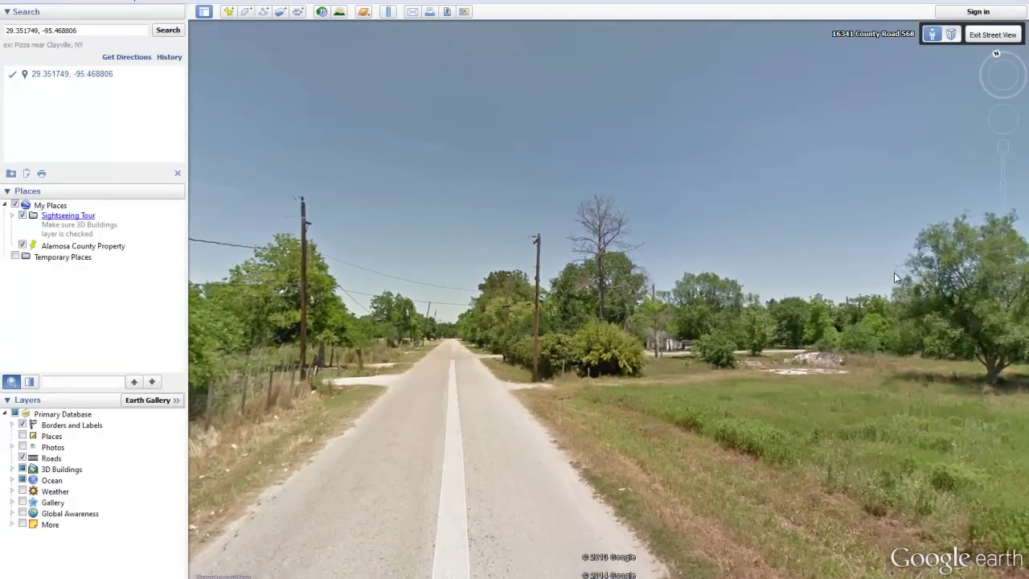
- Exit Street View and zoom out to see the aerial surroundings of the coordinate marker
left_click(992, 37)
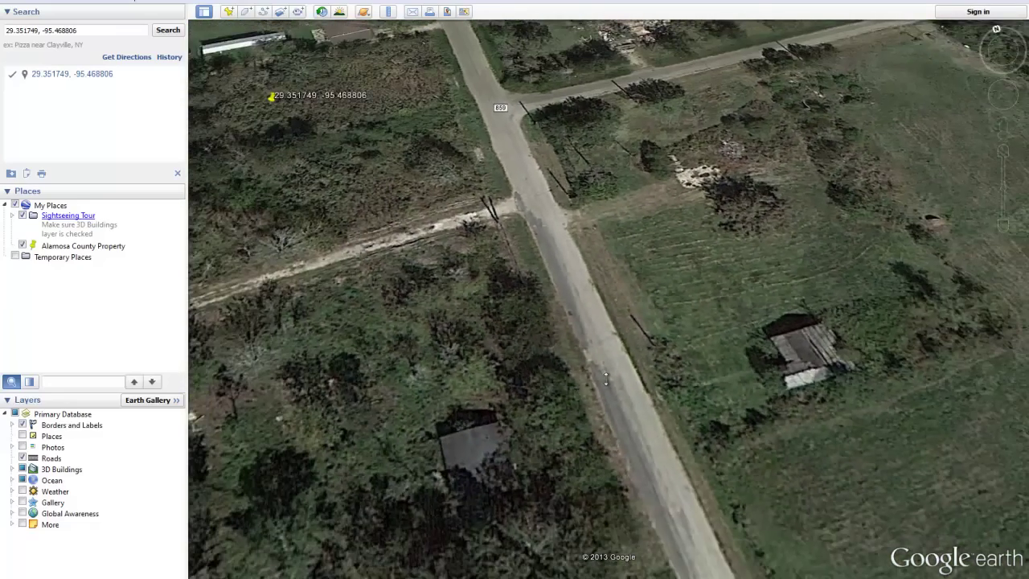
scroll(615, 354, "down", 5)
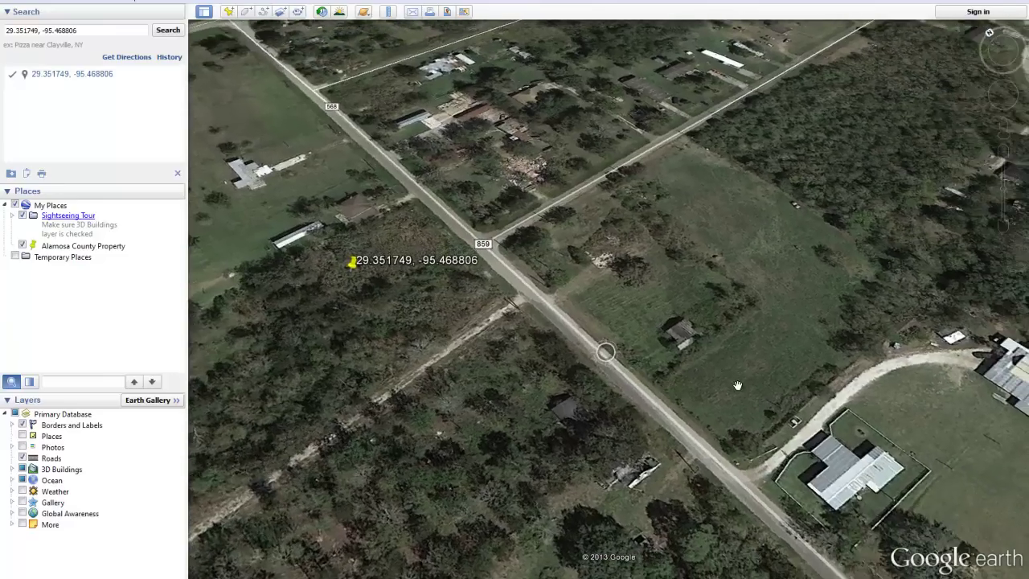
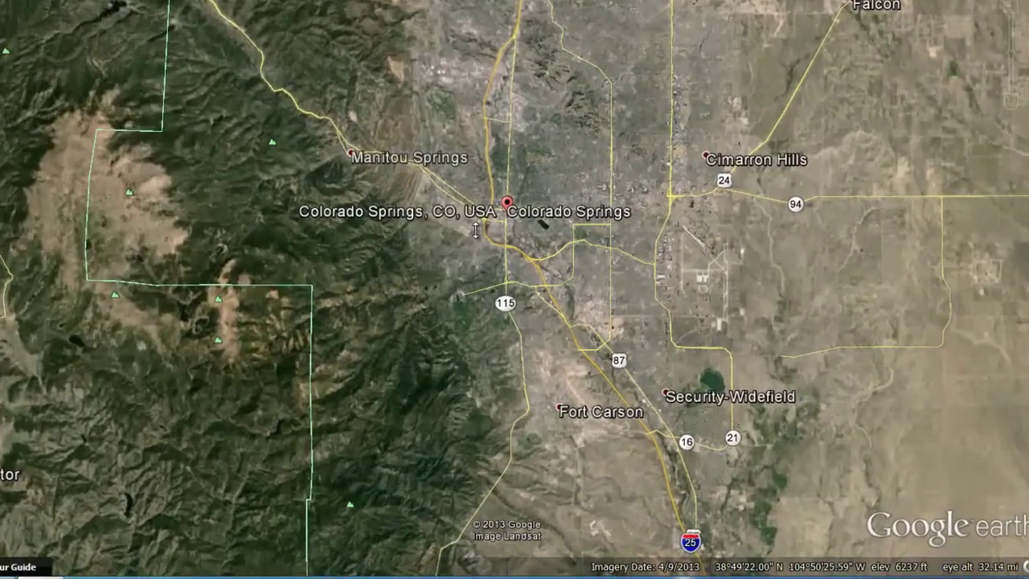
- Zoom in on Colorado Springs with a tilted 3D view, down to the residential blocks beside Interstate 25
scroll(476, 230, "up", 1)
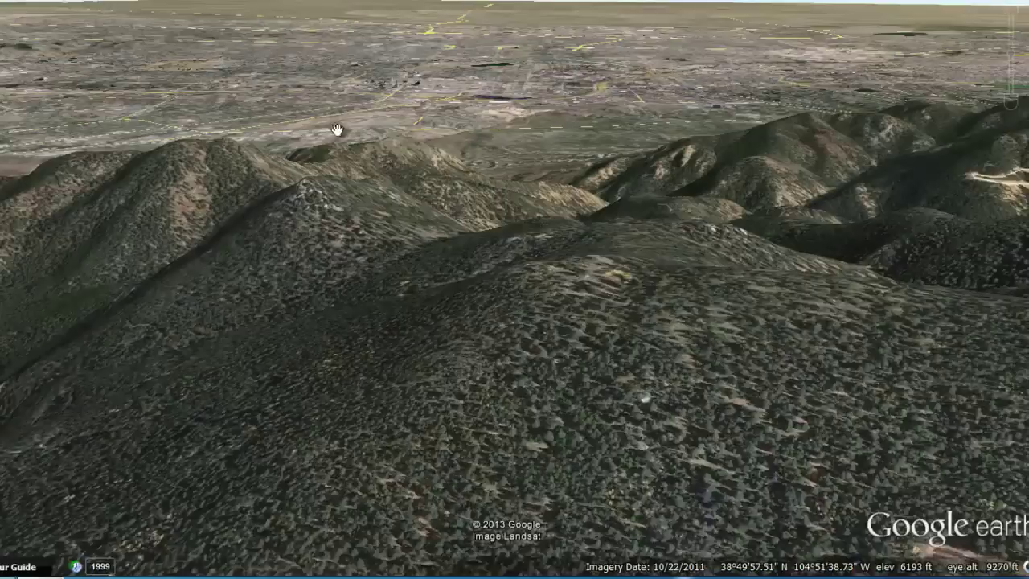
double_click(338, 129)
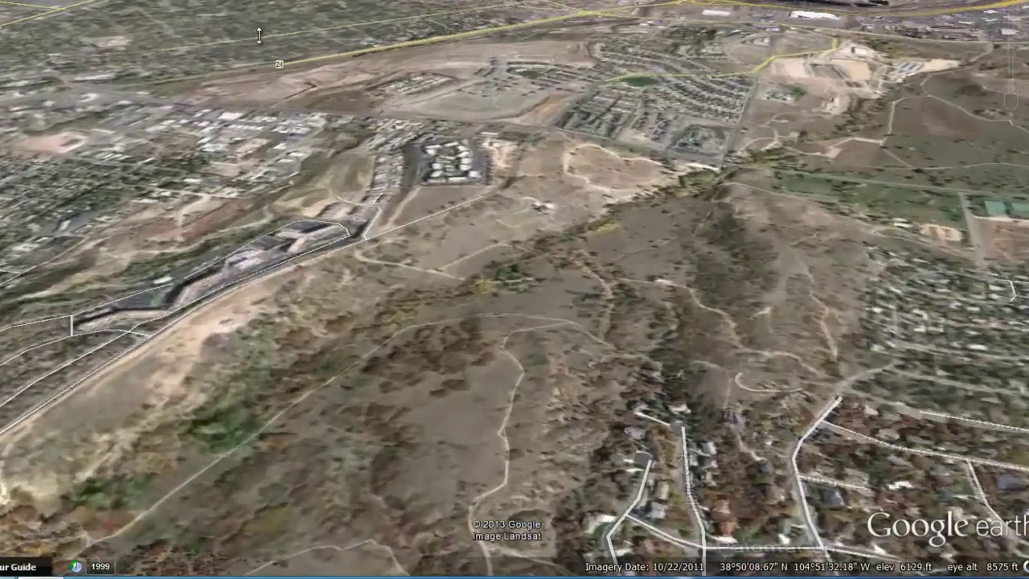
middle_click_drag(259, 36, 182, 185)
right_click_drag(181, 184, 165, 225)
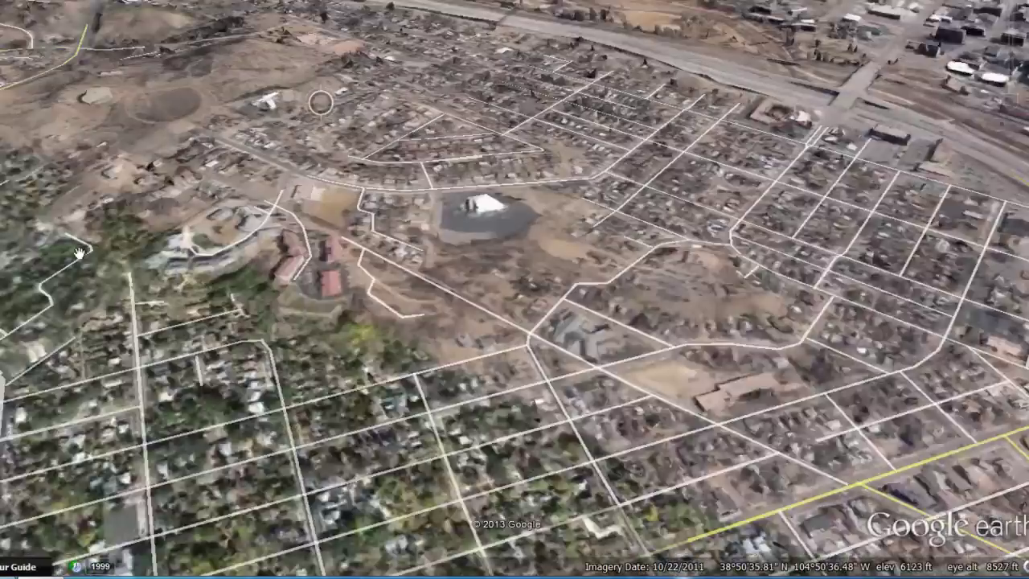
right_click_drag(399, 28, 347, 127)
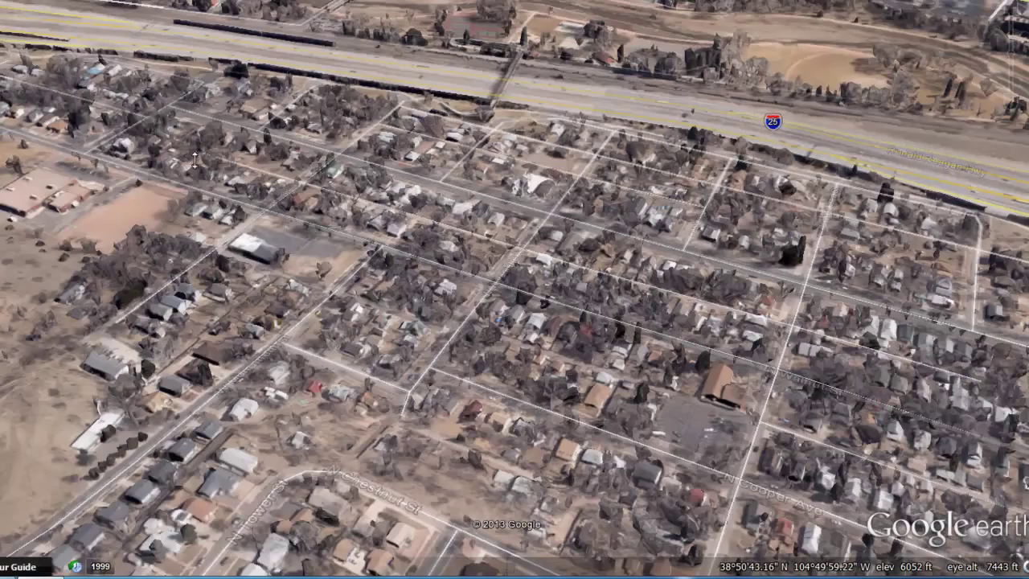
right_click_drag(194, 143, 322, 226)
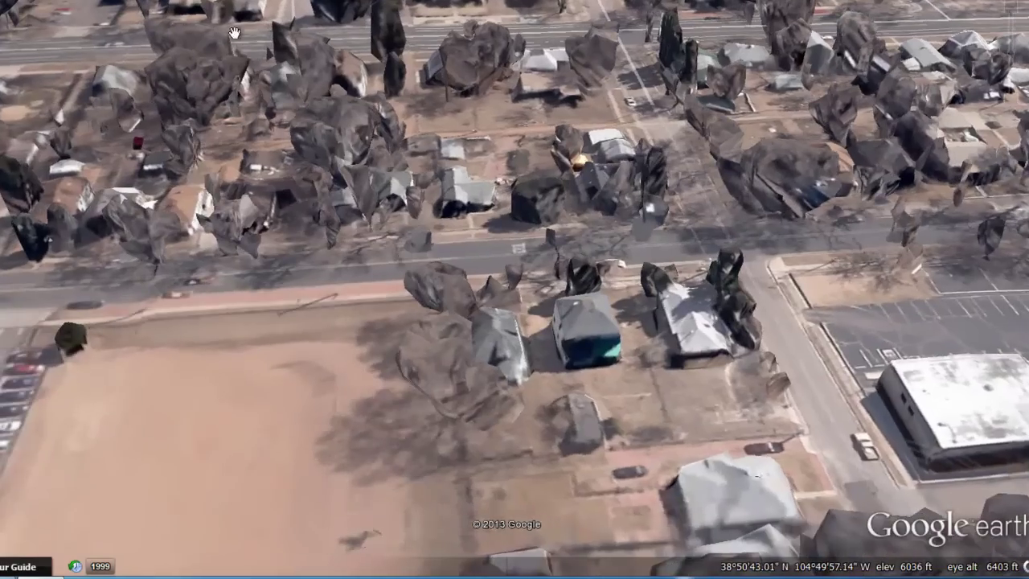
- Tilt and rotate the 3D view to look across the Interstate 25 neighbourhood towards the horizon
left_click_drag(198, 4, 77, 207)
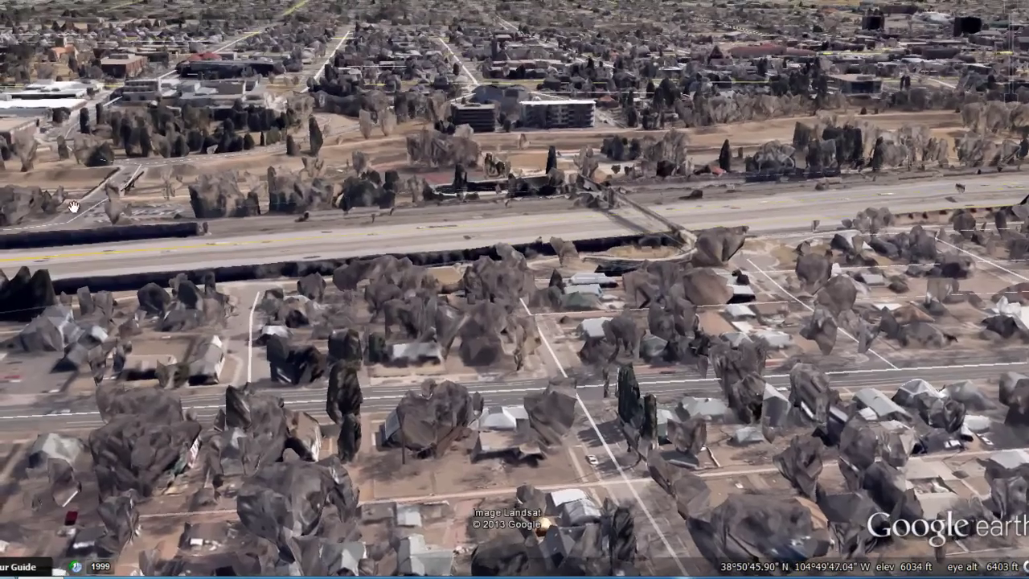
left_click_drag(49, 174, 270, 167)
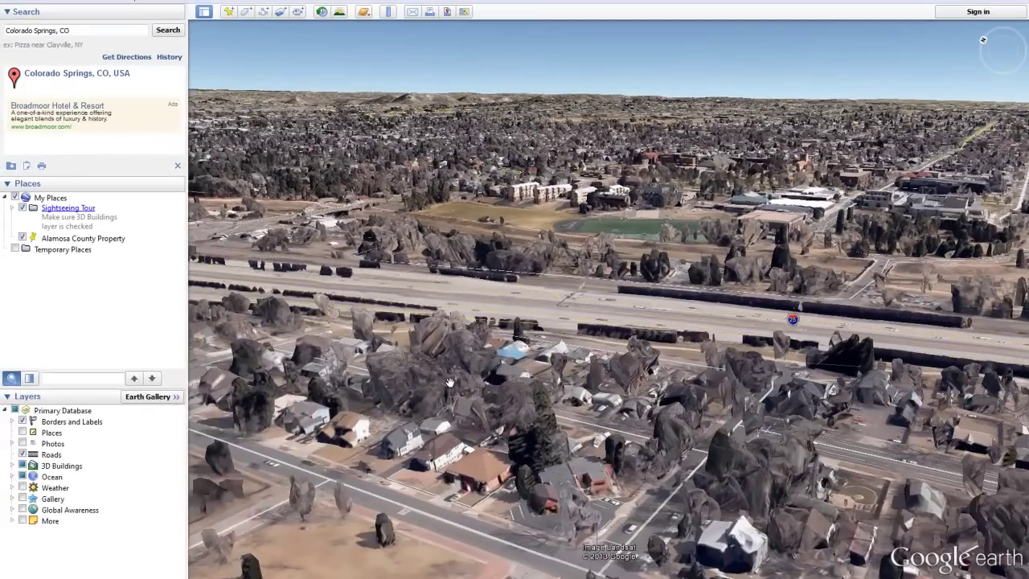
key("super")
left_click(391, 357)
left_click_drag(270, 273, 372, 310, "ctrl")
left_click_drag(328, 398, 371, 398)
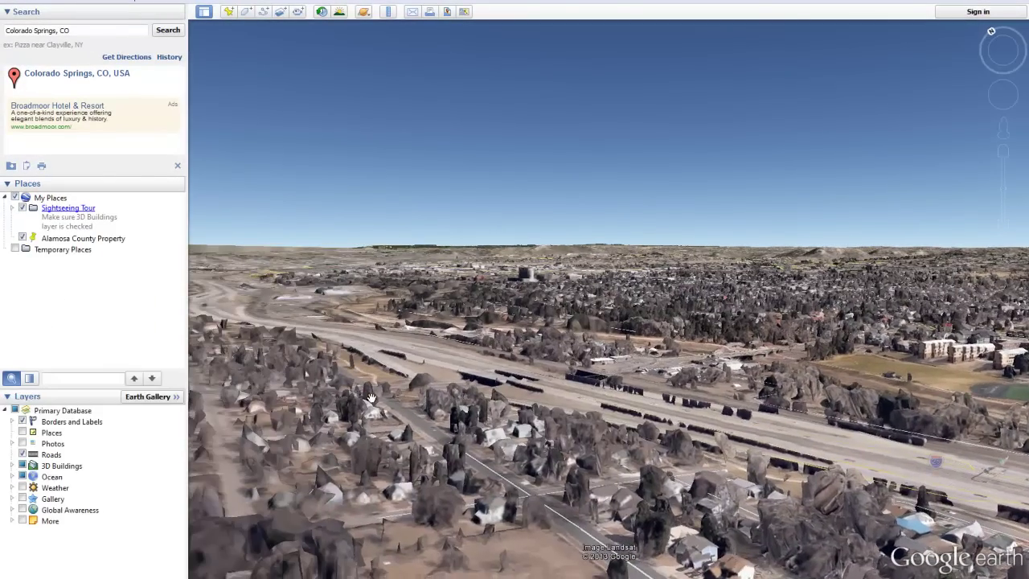